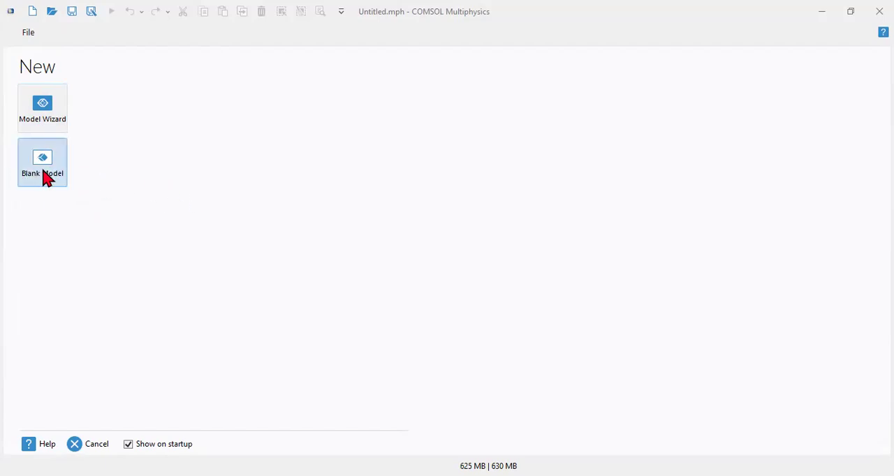
Step: Start a blank model and add a 3D component to it
{"action": "left_click", "coordinate": [45, 177]}
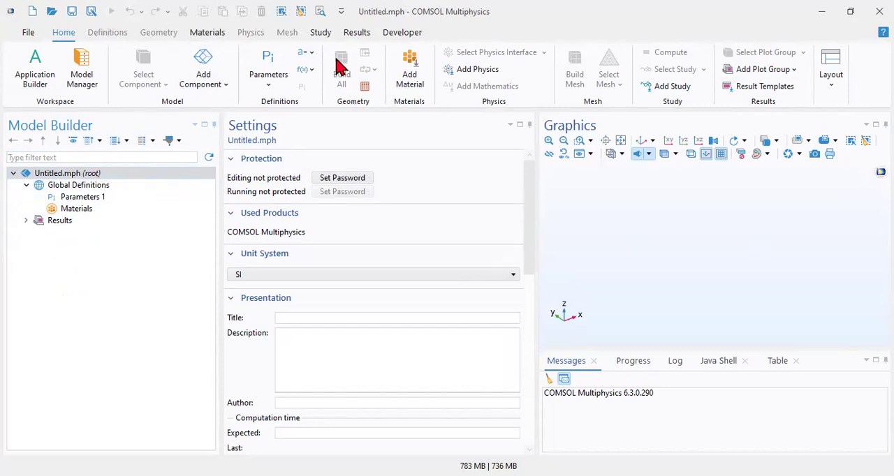
{"action": "left_click", "coordinate": [218, 85]}
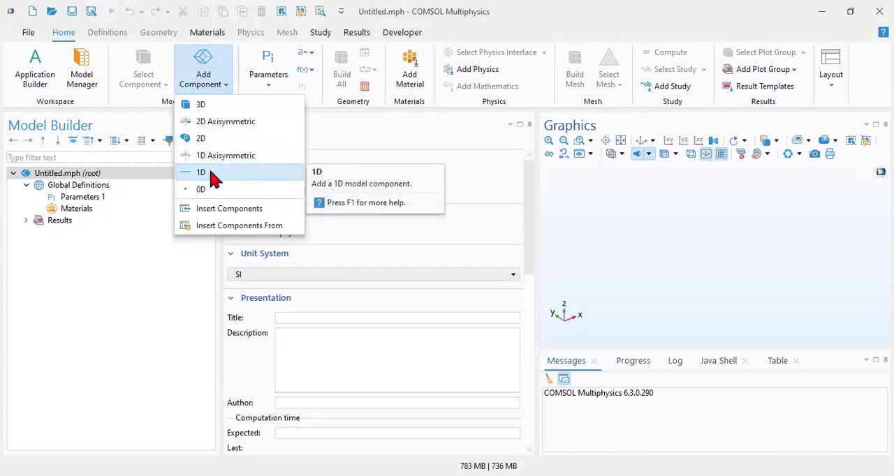
{"action": "left_click", "coordinate": [216, 112]}
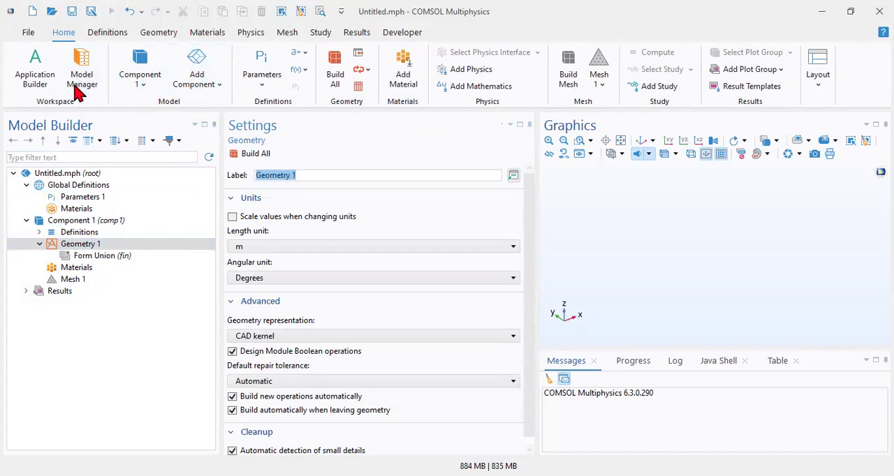
Step: Bring up the physics interfaces available for Component 1 and look through the categories from AC/DC to Fluid Flow
{"action": "left_click", "coordinate": [251, 33]}
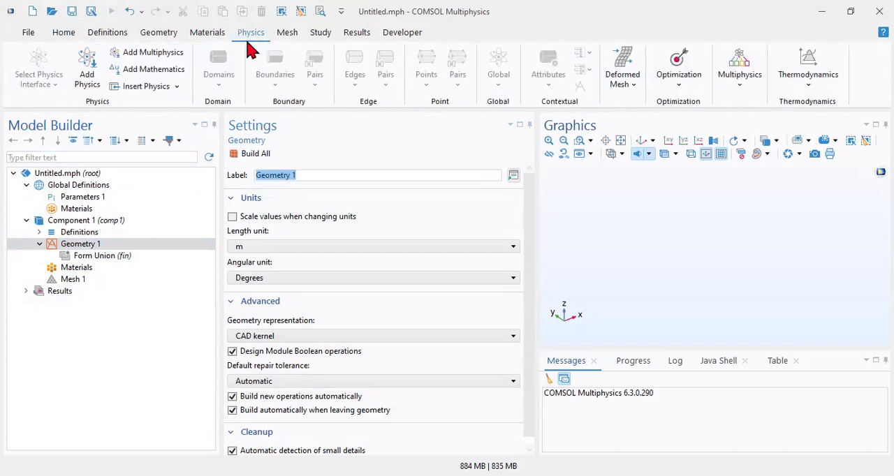
{"action": "left_click", "coordinate": [111, 85]}
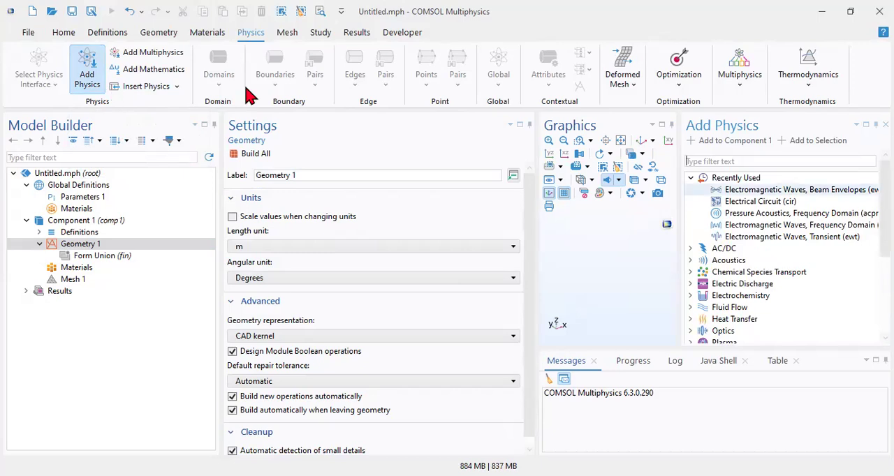
{"action": "key", "text": "Down"}
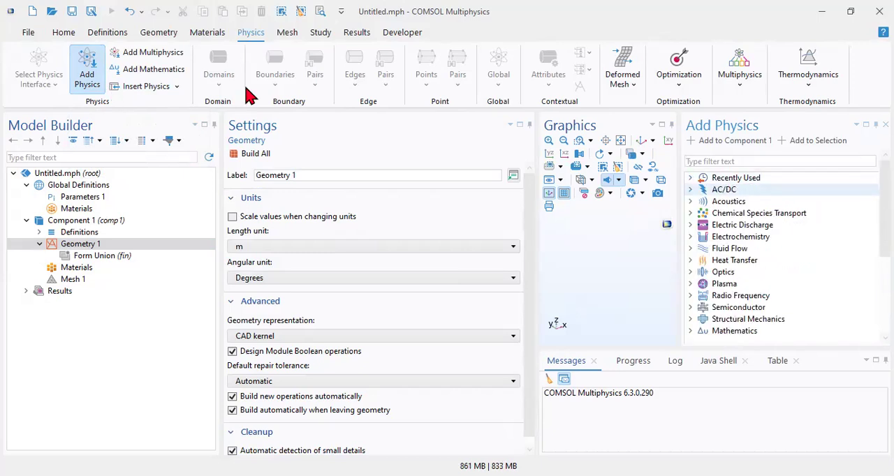
{"action": "key", "text": "Down"}
{"action": "key", "text": "Down"}
{"action": "key", "text": "Down"}
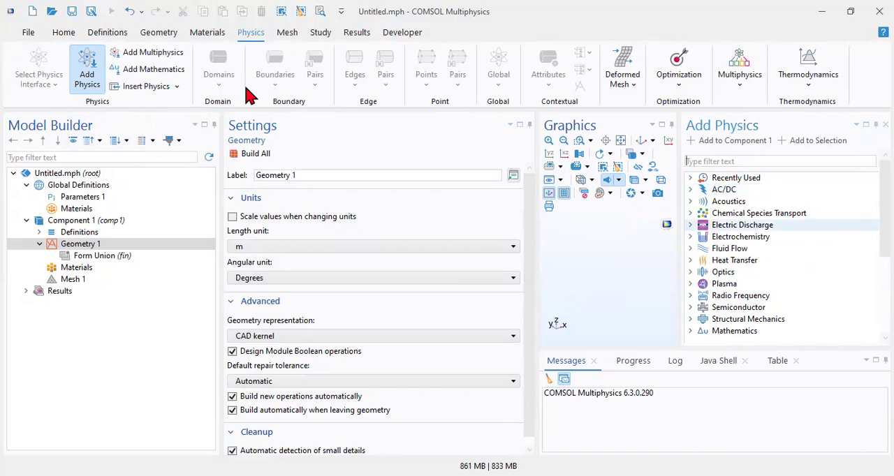
{"action": "key", "text": "Up"}
{"action": "key", "text": "Up"}
{"action": "key", "text": "Up"}
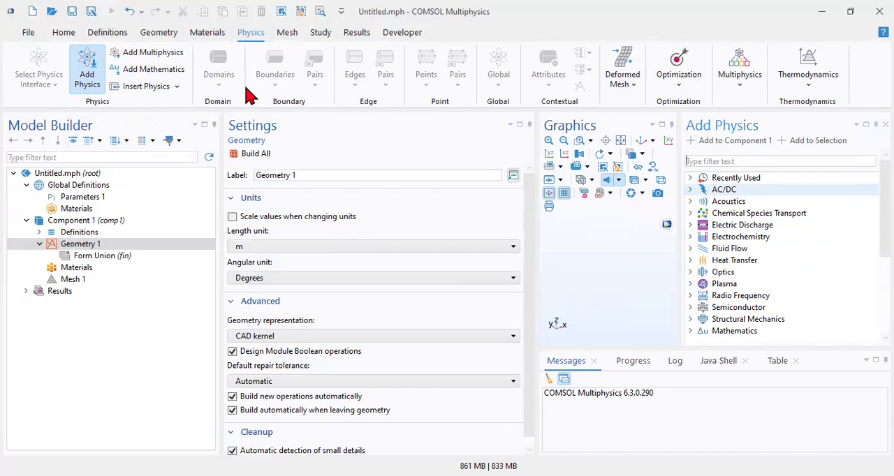
{"action": "key", "text": "Down"}
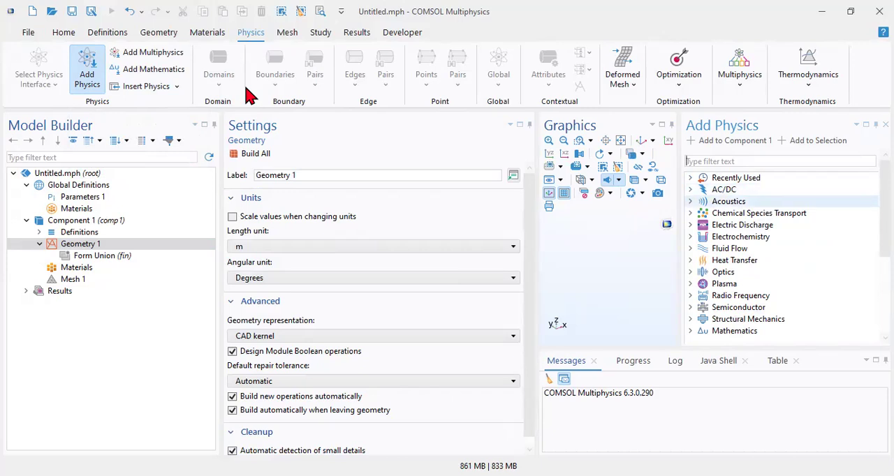
{"action": "key", "text": "Up"}
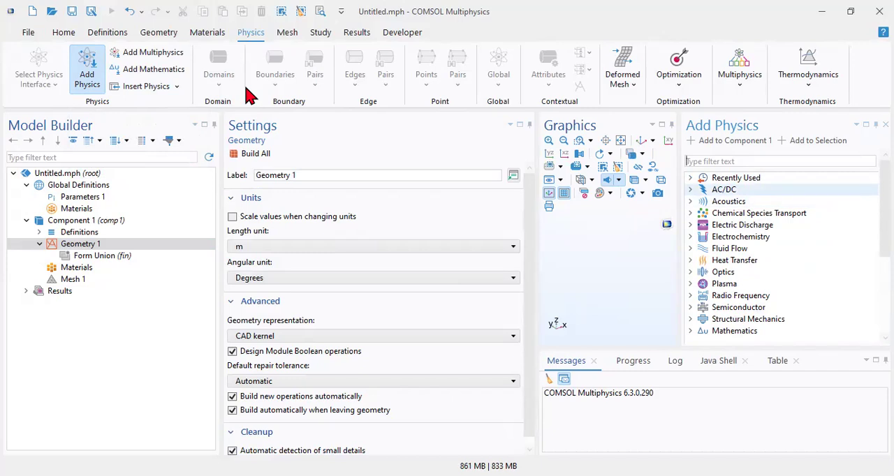
{"action": "key", "text": "Down"}
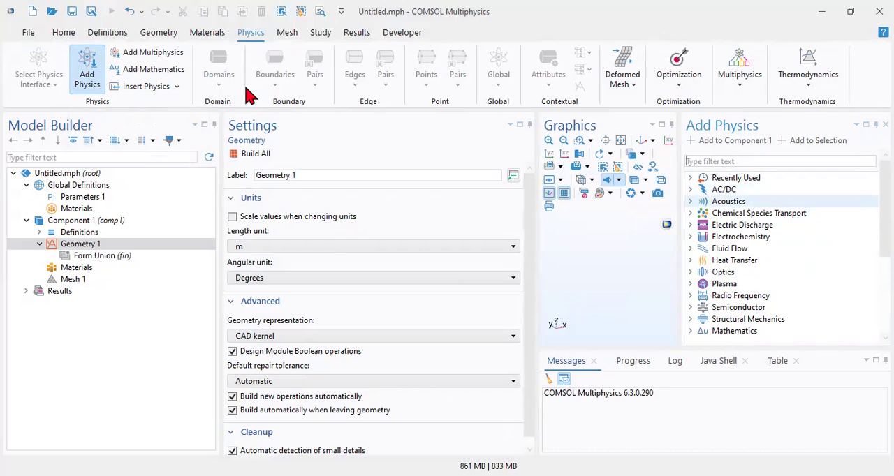
{"action": "key", "text": "Down"}
{"action": "key", "text": "Down"}
{"action": "key", "text": "Down"}
{"action": "key", "text": "Down"}
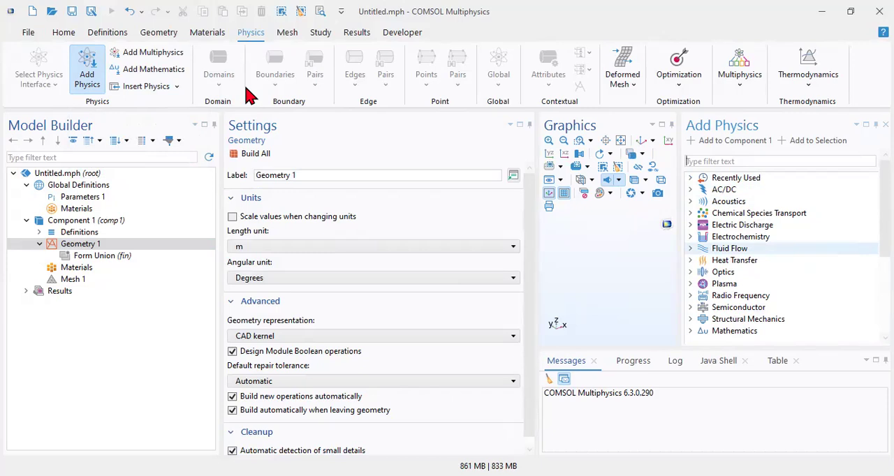
{"action": "key", "text": "Up"}
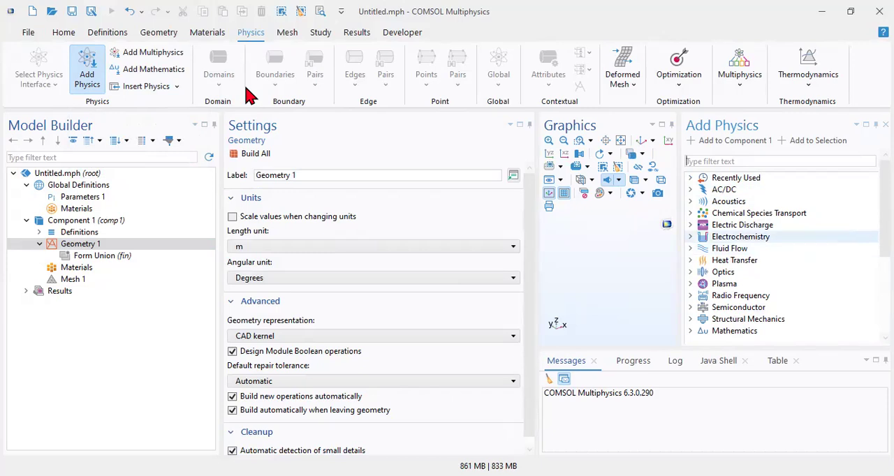
{"action": "key", "text": "Up"}
{"action": "key", "text": "Up"}
{"action": "key", "text": "Up"}
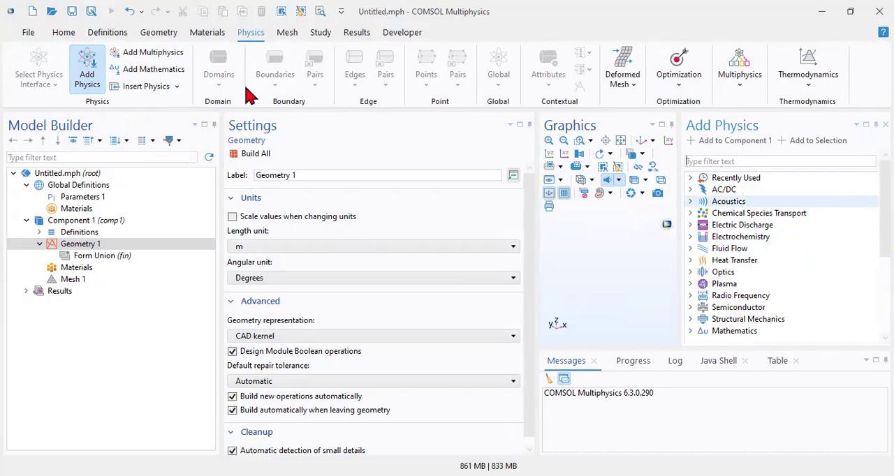
{"action": "key", "text": "Up"}
Step: Add the Heat Transfer in Solids (ht) interface from the Heat Transfer category to Component 1 and close the physics list
{"action": "key", "text": "Down"}
{"action": "key", "text": "Down"}
{"action": "key", "text": "Down"}
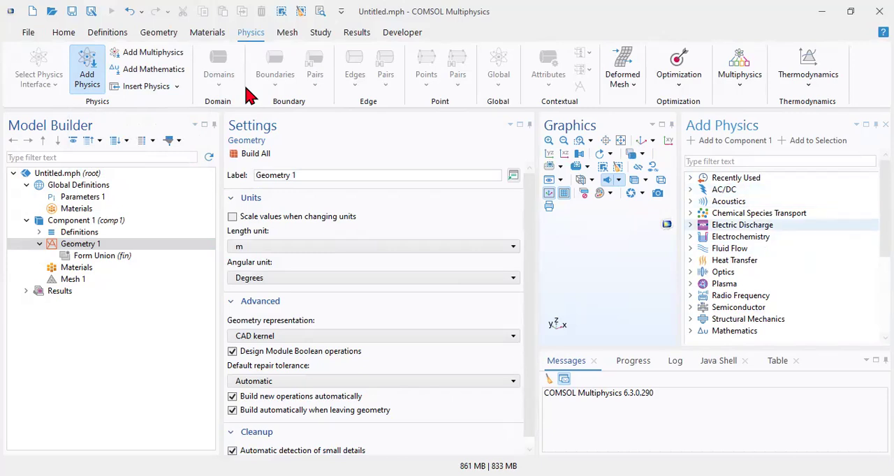
{"action": "key", "text": "Down"}
{"action": "key", "text": "Down"}
{"action": "key", "text": "Down"}
{"action": "key", "text": "Right"}
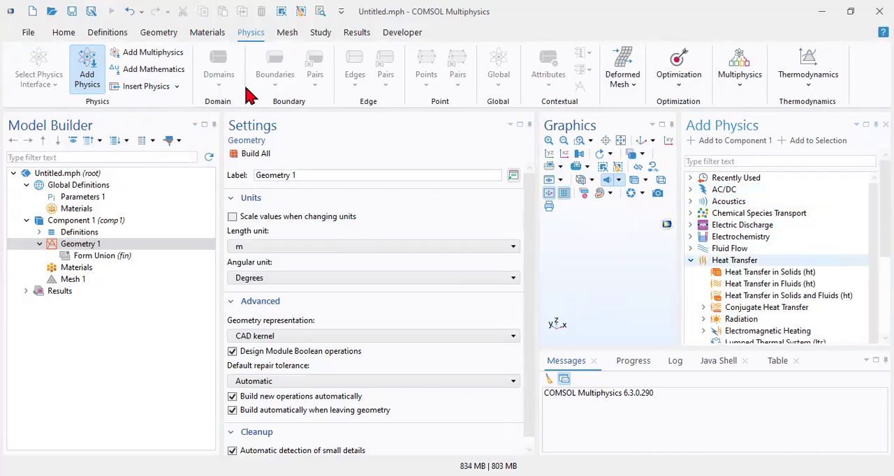
{"action": "key", "text": "Down"}
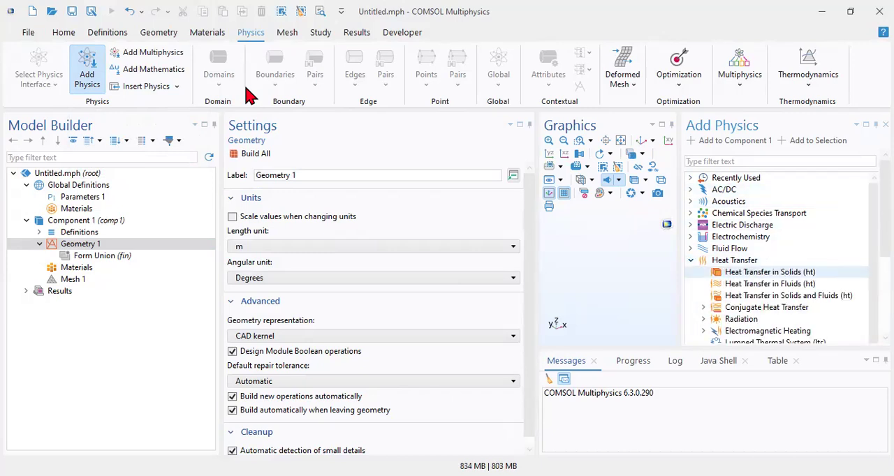
{"action": "double_click", "coordinate": [766, 275]}
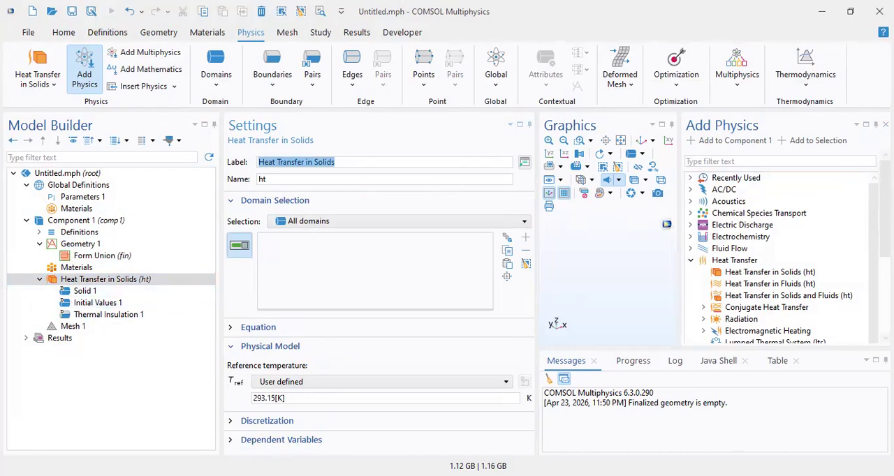
{"action": "left_click", "coordinate": [885, 124]}
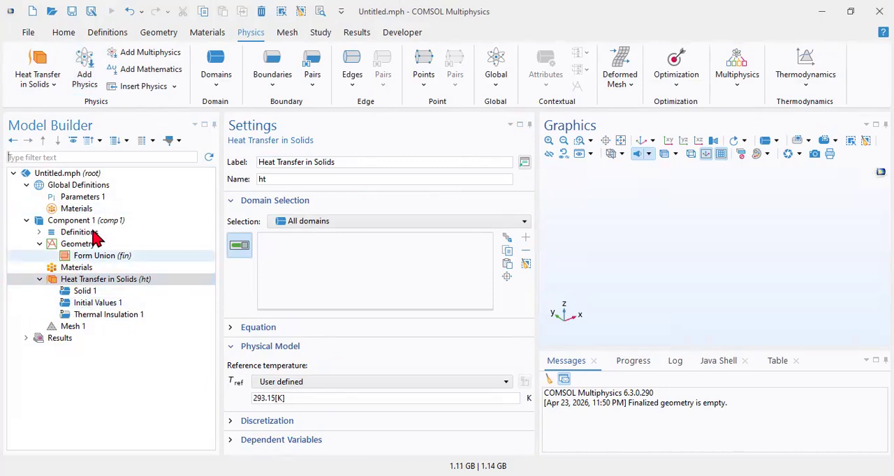
Step: Review the available study types, add a Time Dependent study to the model, and close the study list
{"action": "left_click", "coordinate": [290, 34]}
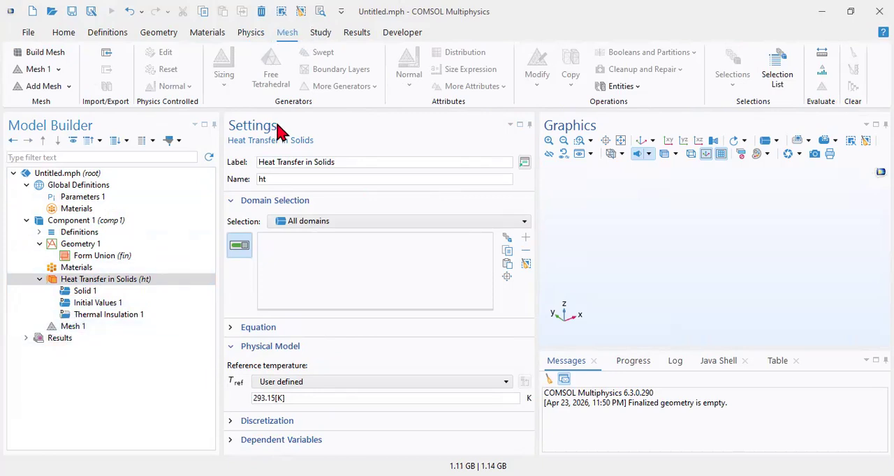
{"action": "left_click", "coordinate": [326, 40]}
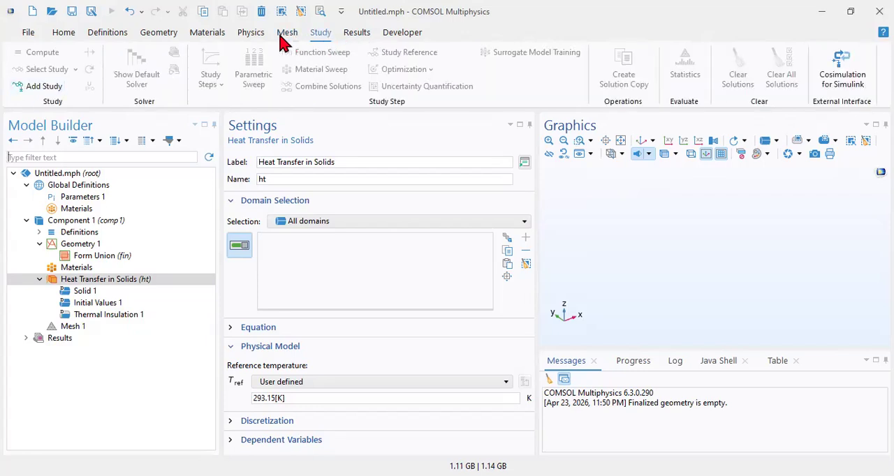
{"action": "left_click", "coordinate": [38, 87]}
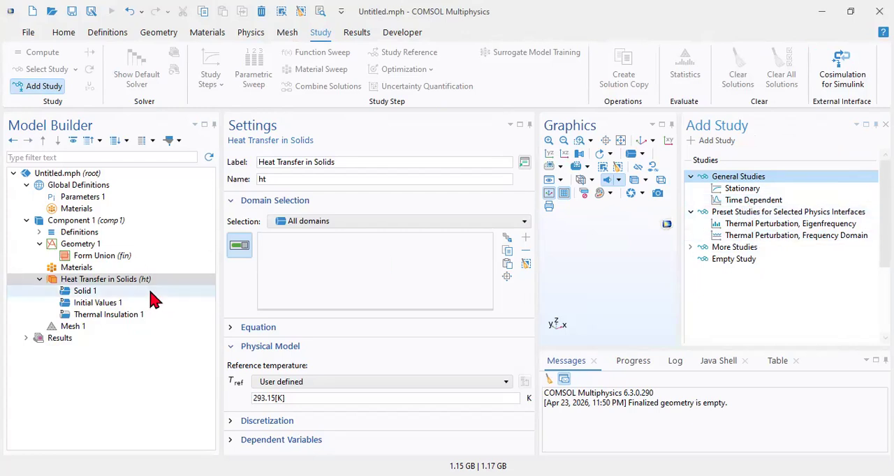
{"action": "left_click", "coordinate": [127, 281]}
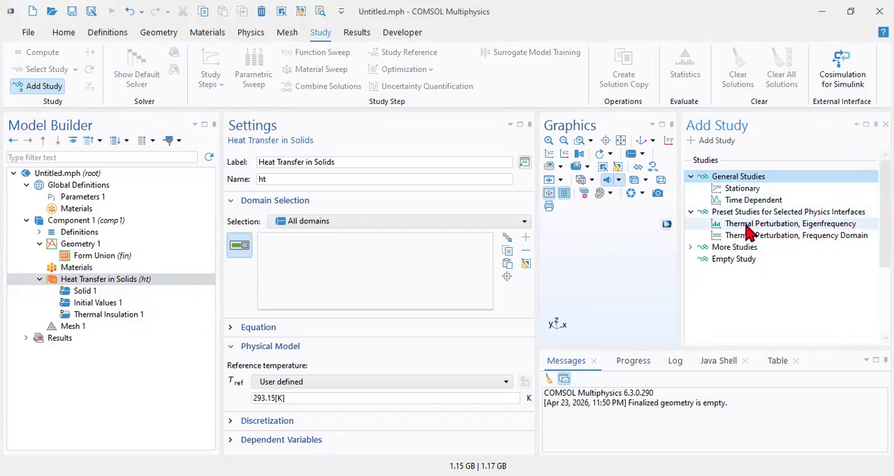
{"action": "left_click", "coordinate": [751, 225]}
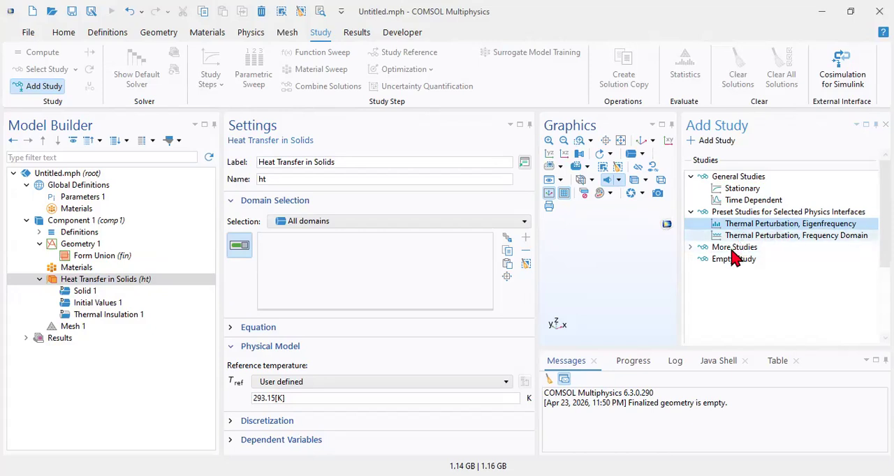
{"action": "left_click", "coordinate": [691, 247]}
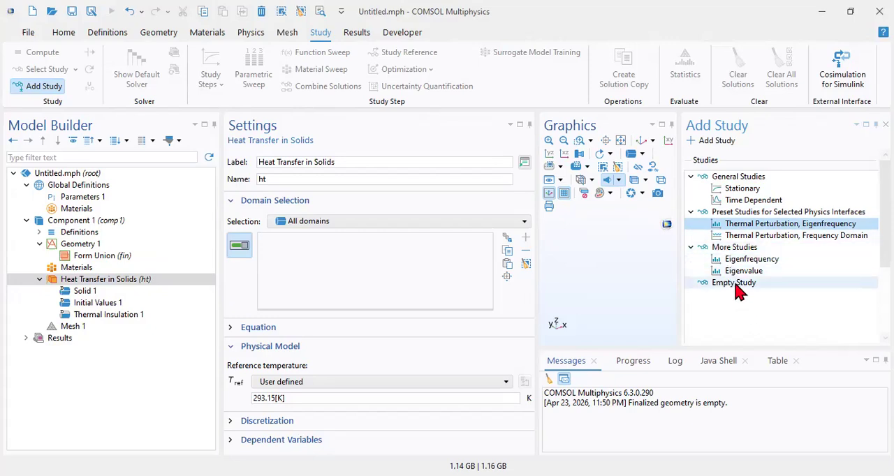
{"action": "left_click", "coordinate": [746, 201]}
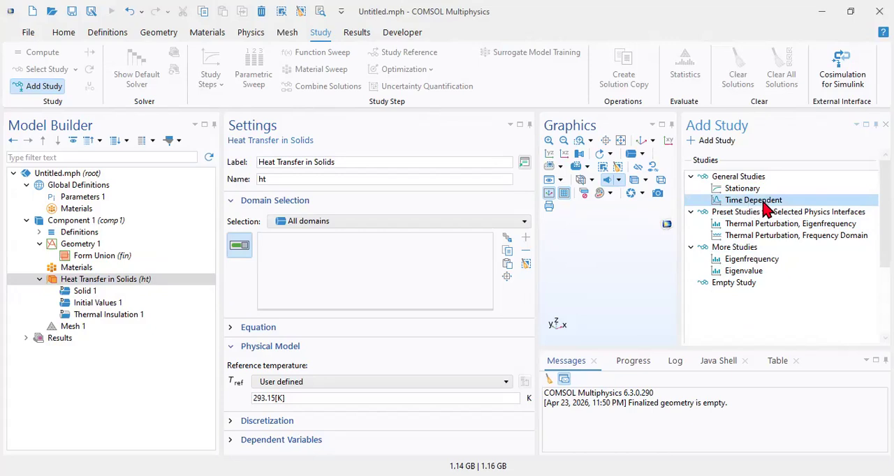
{"action": "double_click", "coordinate": [747, 202]}
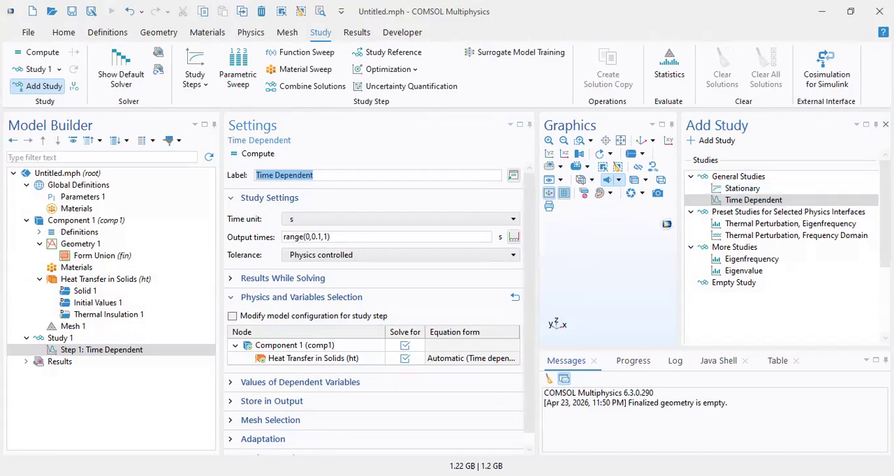
{"action": "left_click", "coordinate": [885, 124]}
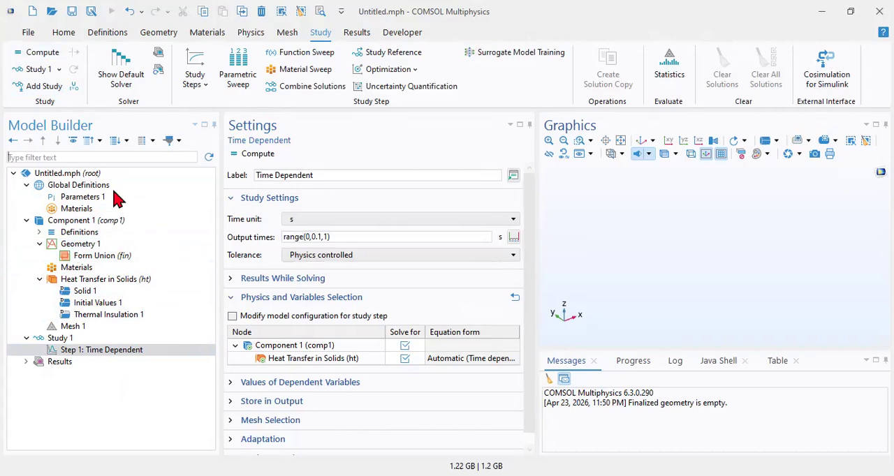
Step: Add a solid block to Geometry 1 with the default size of 1 m on each side and build it
{"action": "left_click", "coordinate": [64, 32]}
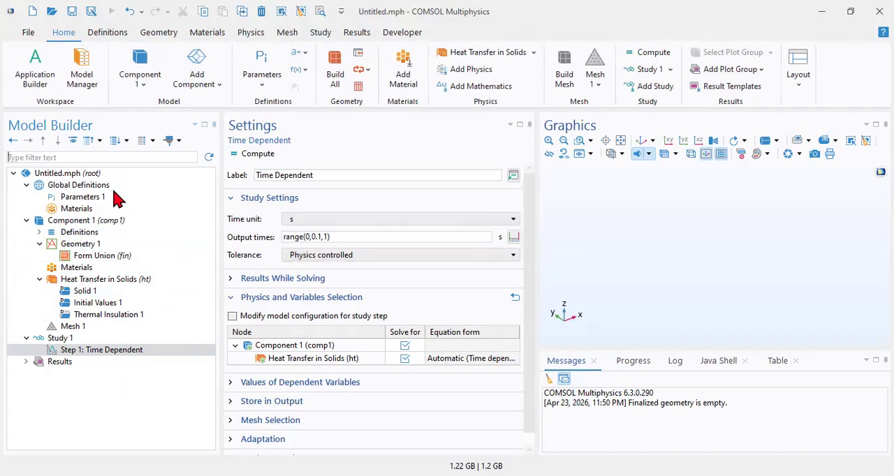
{"action": "left_click", "coordinate": [68, 248]}
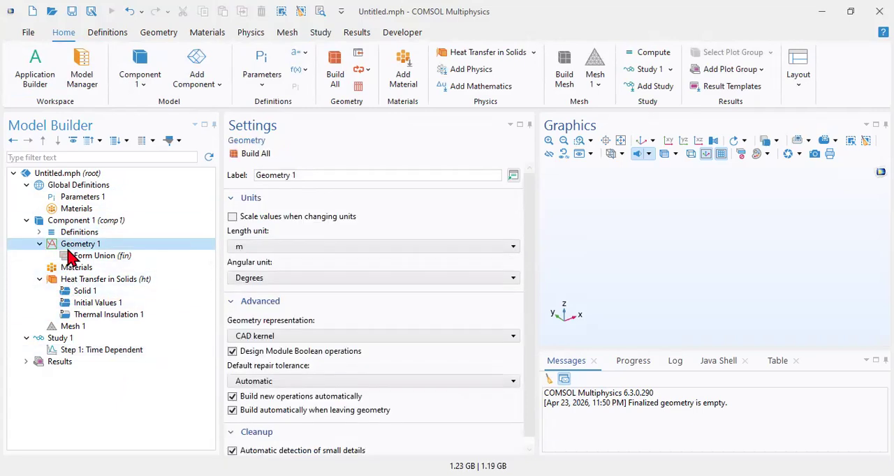
{"action": "right_click", "coordinate": [82, 256]}
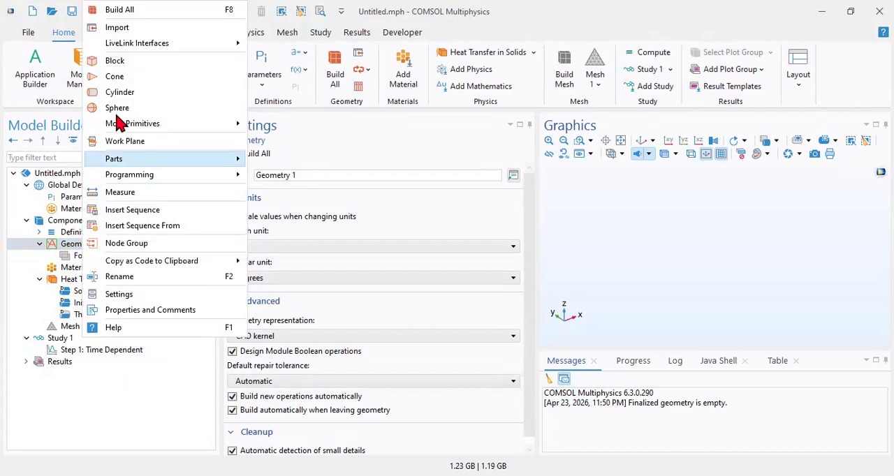
{"action": "left_click", "coordinate": [112, 92]}
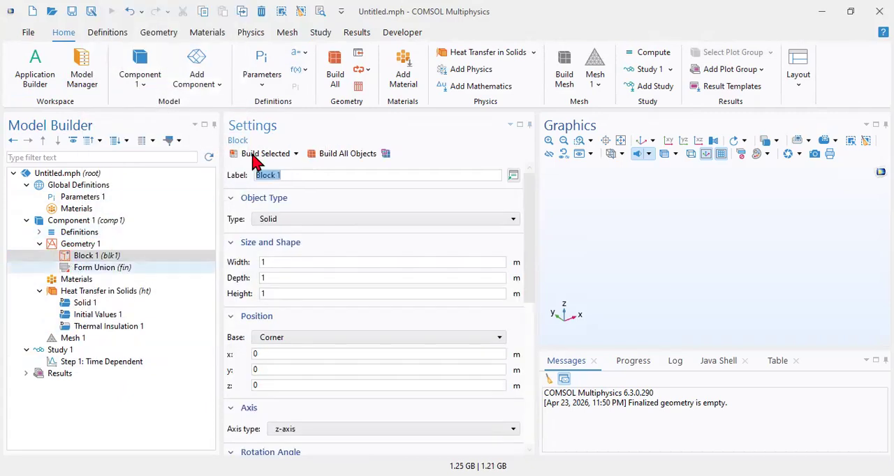
{"action": "left_click", "coordinate": [256, 161]}
{"action": "left_click_drag", "start_coordinate": [634, 223], "coordinate": [636, 201]}
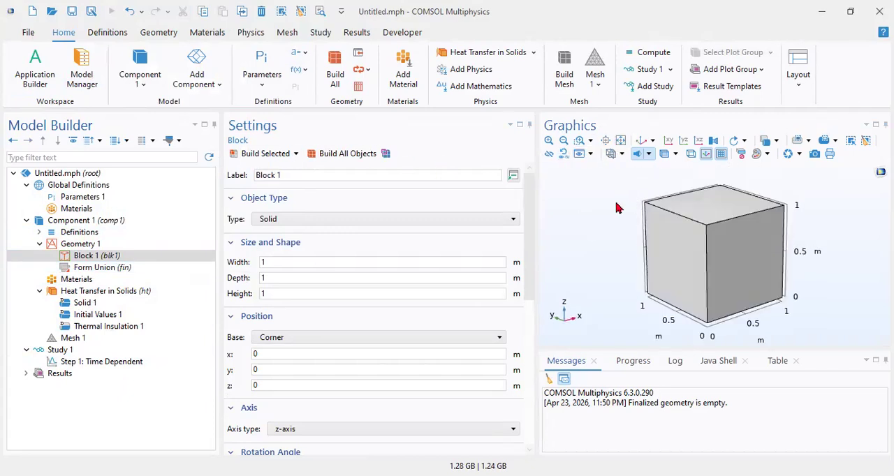
Step: Set the length unit of Geometry 1 to mm
{"action": "left_click", "coordinate": [63, 244]}
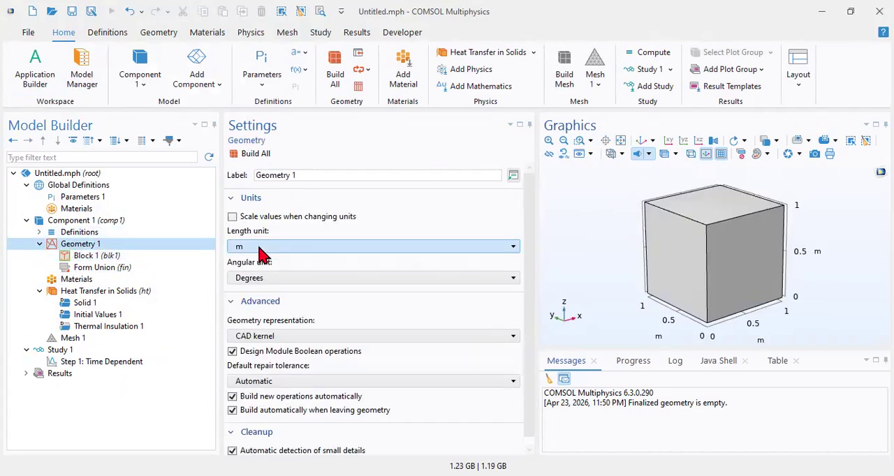
{"action": "left_click", "coordinate": [283, 248]}
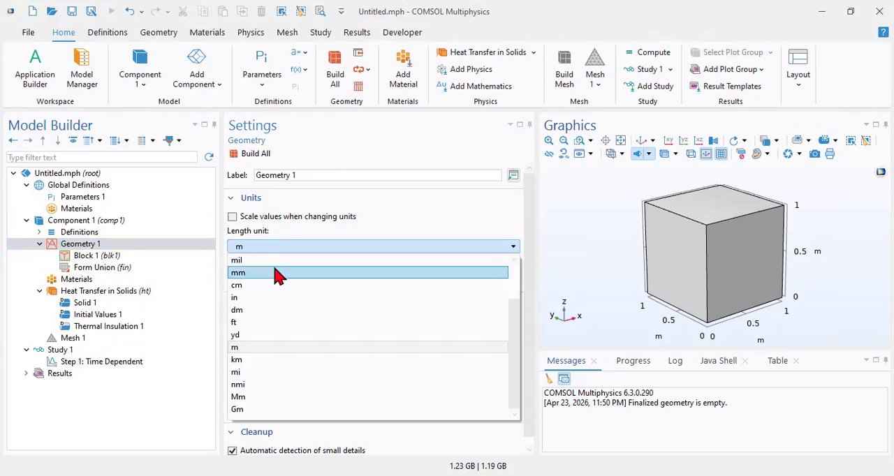
{"action": "left_click", "coordinate": [275, 273]}
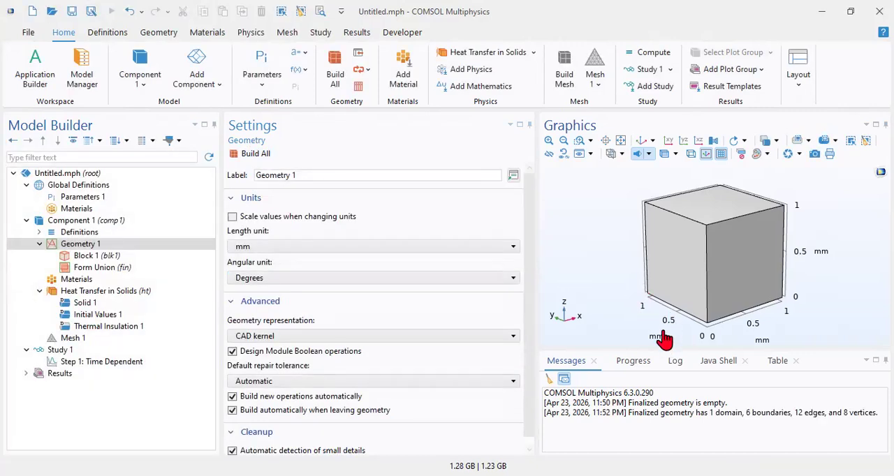
Step: Set the height of Block 1 to 10 mm, rebuild all objects and show the default 3D view
{"action": "left_click", "coordinate": [96, 260]}
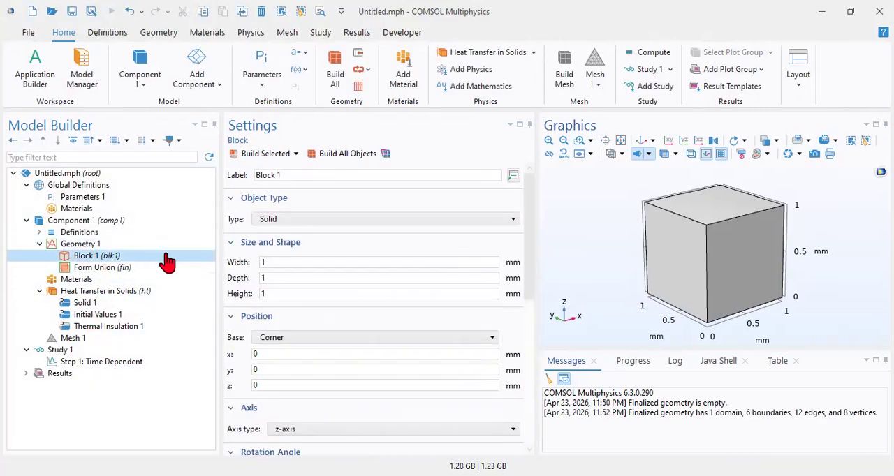
{"action": "left_click", "coordinate": [284, 294]}
{"action": "type", "text": "0"}
{"action": "key", "text": "F8"}
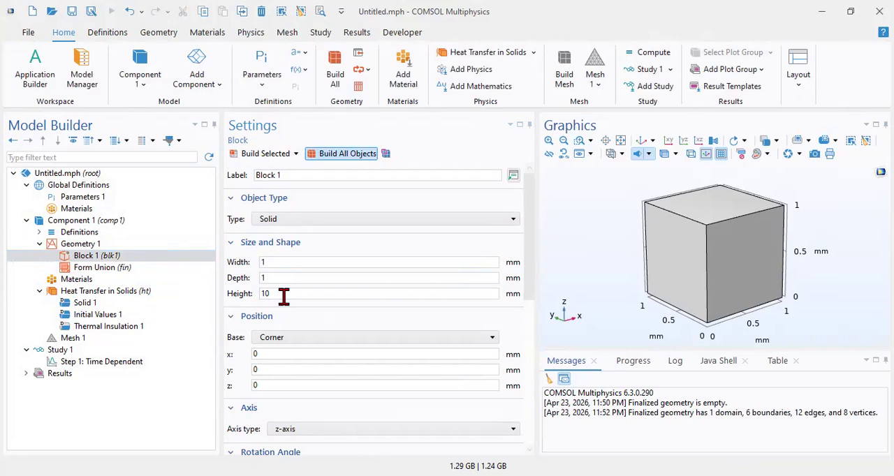
{"action": "left_click", "coordinate": [641, 142]}
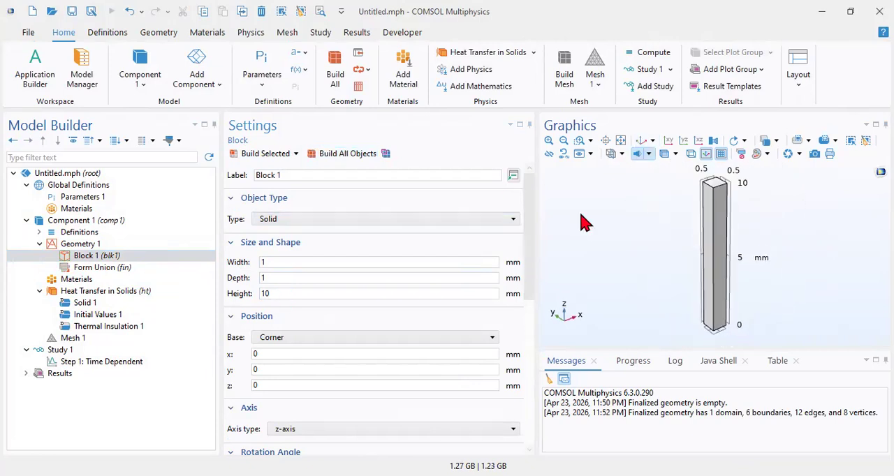
Step: Set the height of Block 1 to 5 mm, rebuild all objects and show the default 3D view
{"action": "left_click_drag", "start_coordinate": [294, 293], "coordinate": [240, 294]}
{"action": "key", "text": "F8"}
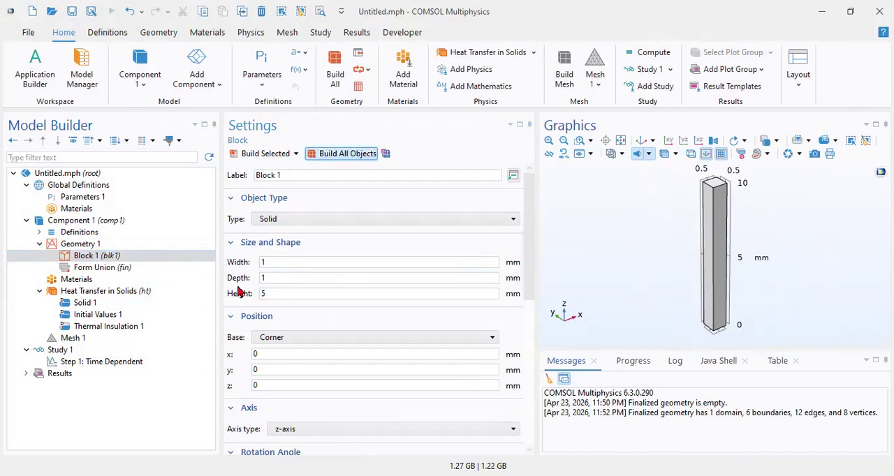
{"action": "left_click", "coordinate": [640, 143]}
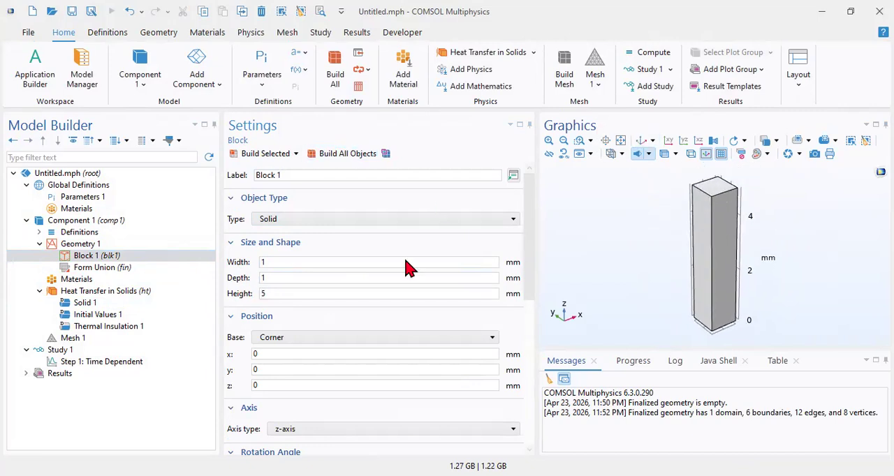
Step: Bring up the material library for Component 1 and look through its categories down to User-Defined Library
{"action": "left_click", "coordinate": [80, 280]}
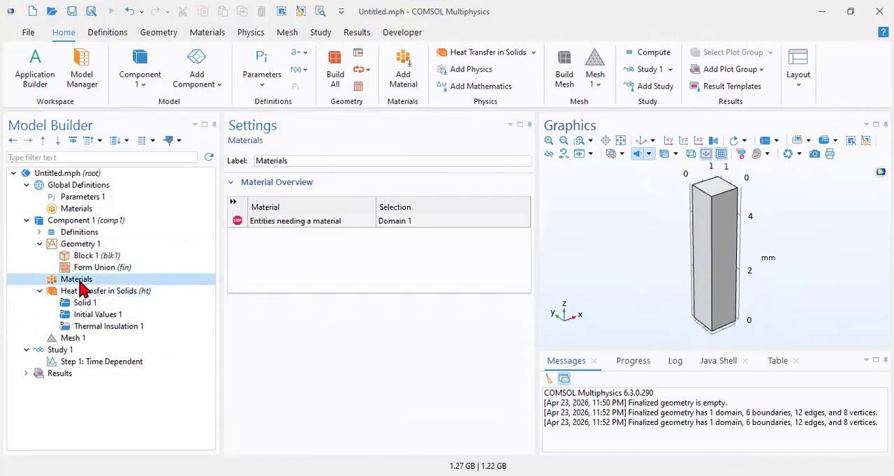
{"action": "right_click", "coordinate": [83, 289]}
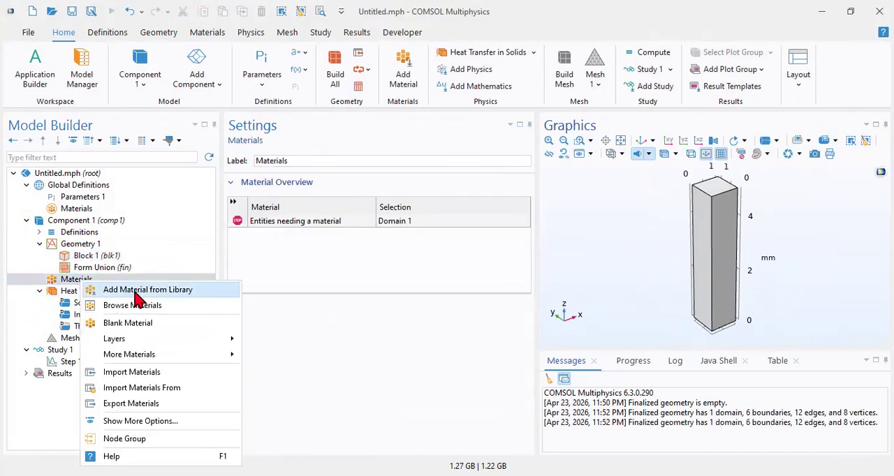
{"action": "key", "text": "Escape"}
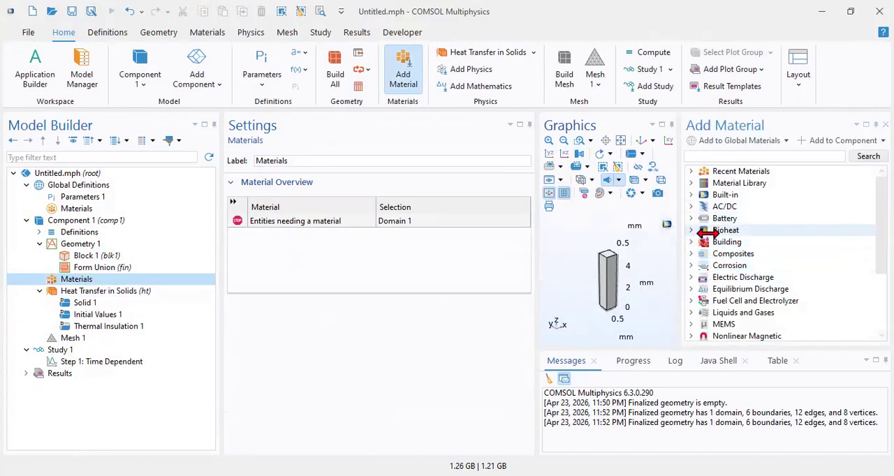
{"action": "scroll", "coordinate": [714, 254], "scroll_direction": "down", "scroll_amount": 1}
{"action": "scroll", "coordinate": [714, 254], "scroll_direction": "up", "scroll_amount": 1}
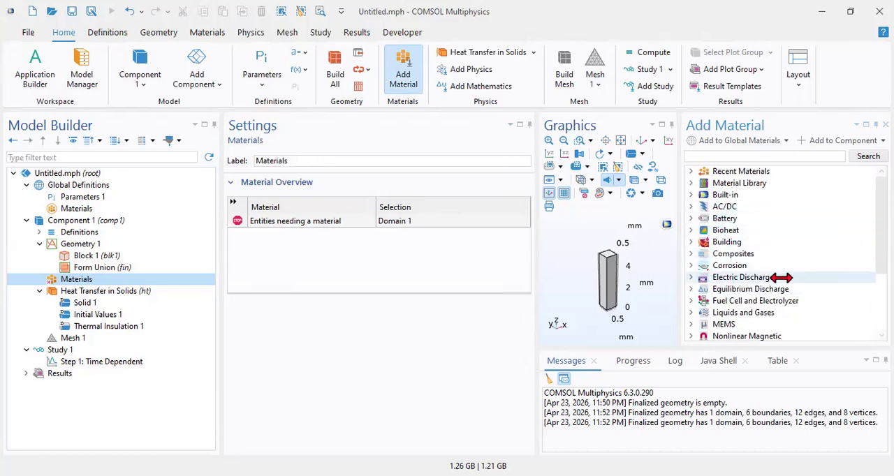
{"action": "scroll", "coordinate": [766, 323], "scroll_direction": "down", "scroll_amount": 1}
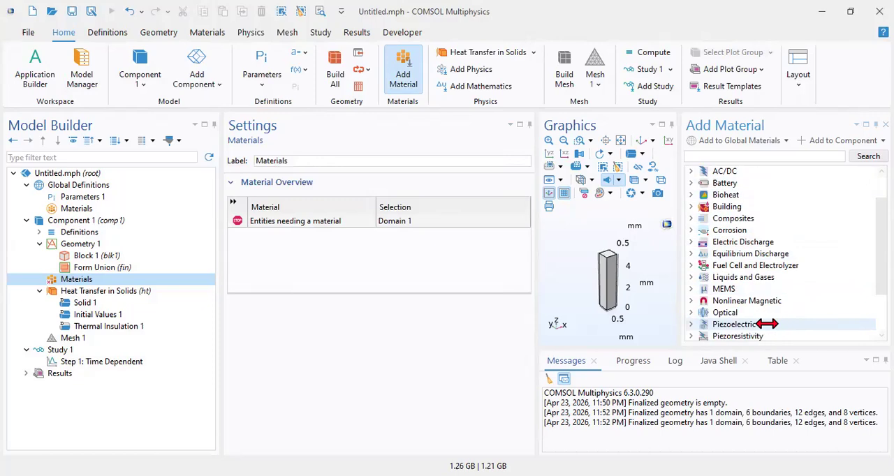
{"action": "scroll", "coordinate": [766, 323], "scroll_direction": "down", "scroll_amount": 2}
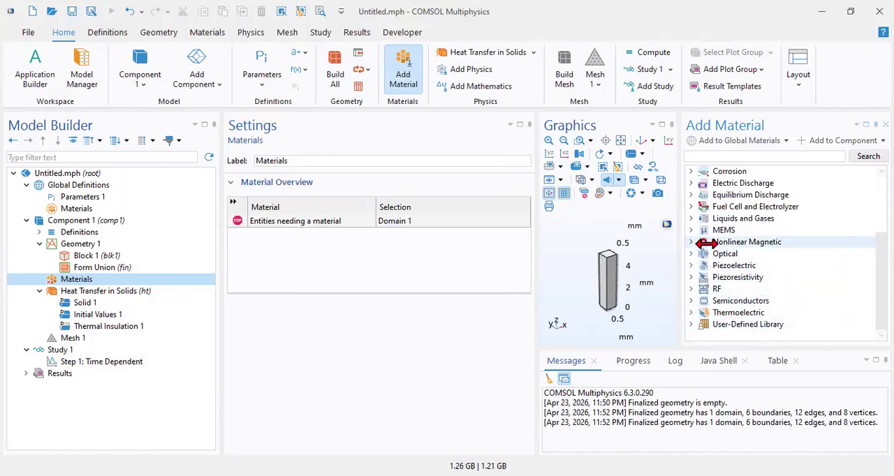
{"action": "scroll", "coordinate": [705, 225], "scroll_direction": "up", "scroll_amount": 1}
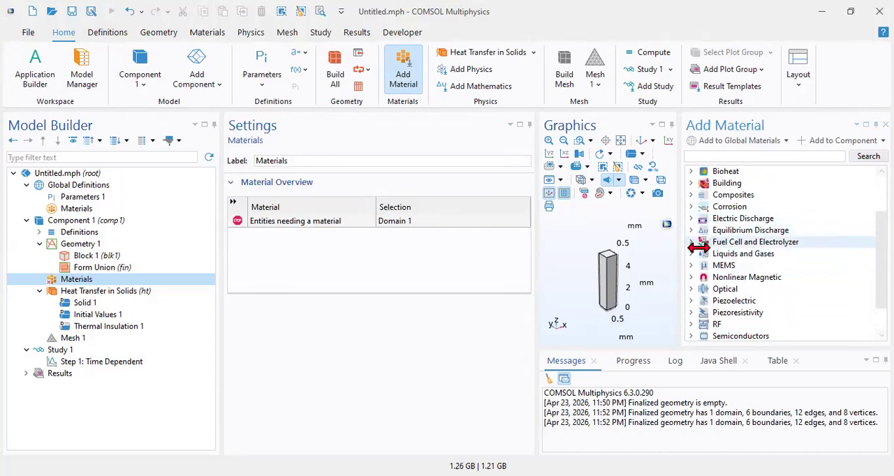
{"action": "scroll", "coordinate": [696, 224], "scroll_direction": "up", "scroll_amount": 1}
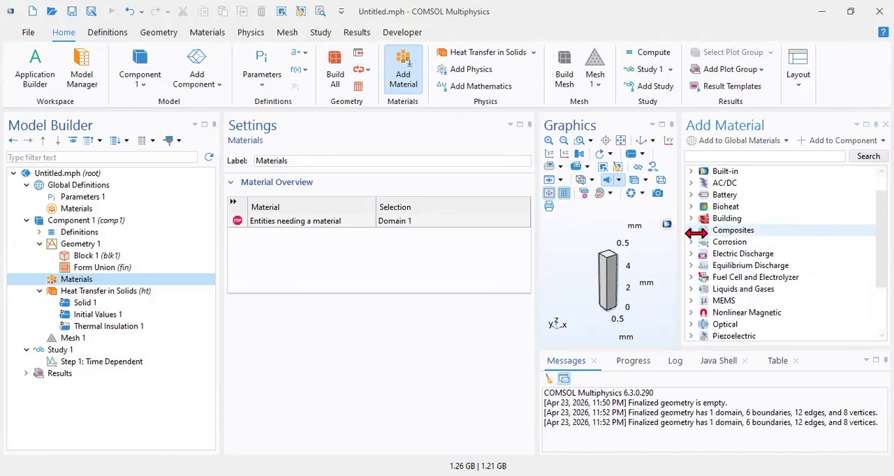
Step: Look into the Building and Bioheat material categories, then review the rest of the library's category list
{"action": "left_click", "coordinate": [690, 218]}
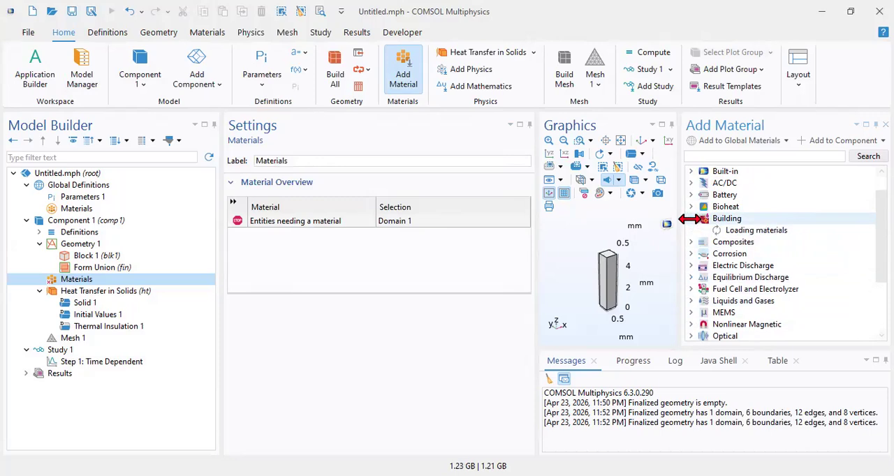
{"action": "left_click", "coordinate": [690, 218]}
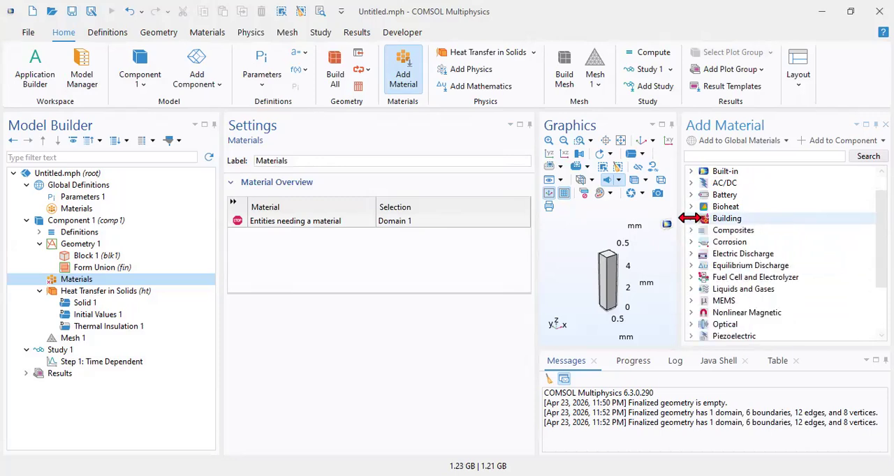
{"action": "left_click", "coordinate": [691, 206]}
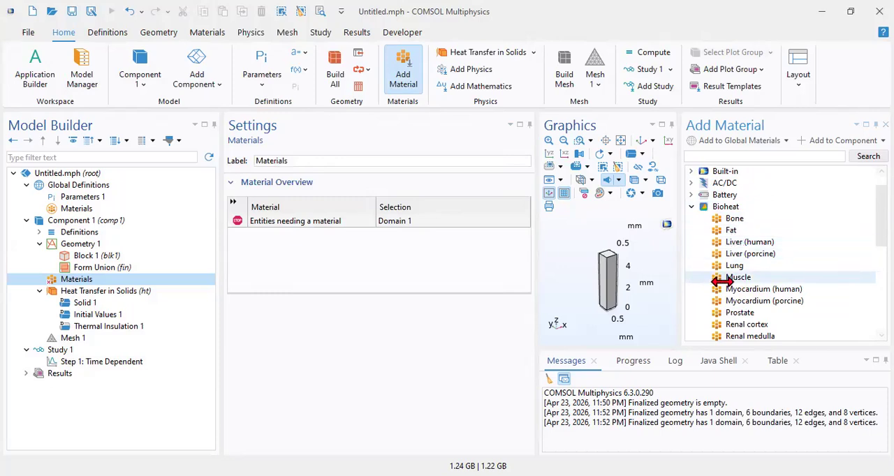
{"action": "left_click", "coordinate": [695, 206]}
{"action": "scroll", "coordinate": [698, 216], "scroll_direction": "up", "scroll_amount": 1}
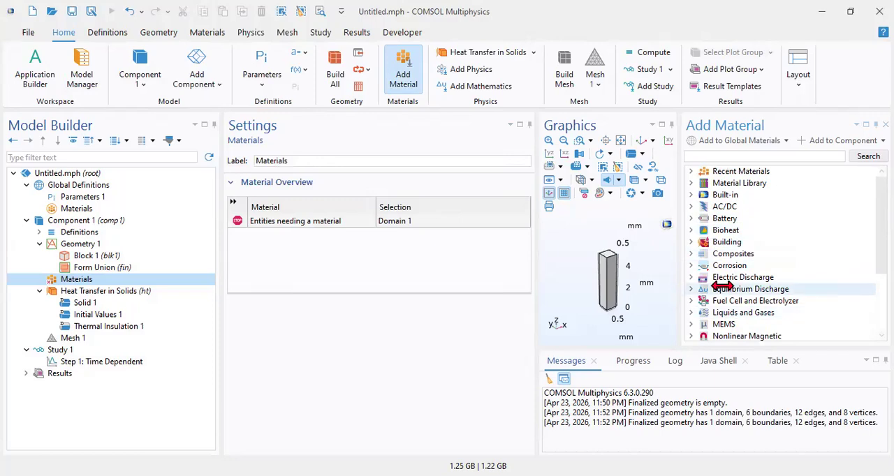
{"action": "scroll", "coordinate": [733, 324], "scroll_direction": "down", "scroll_amount": 1}
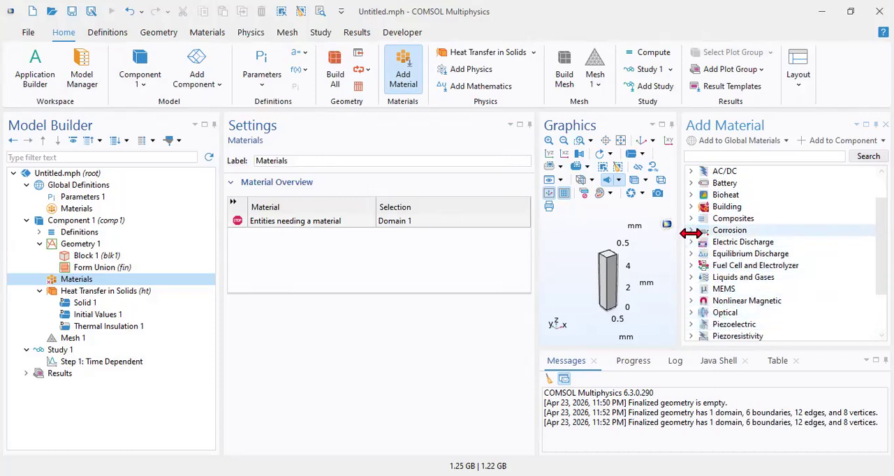
{"action": "scroll", "coordinate": [691, 244], "scroll_direction": "down", "scroll_amount": 2}
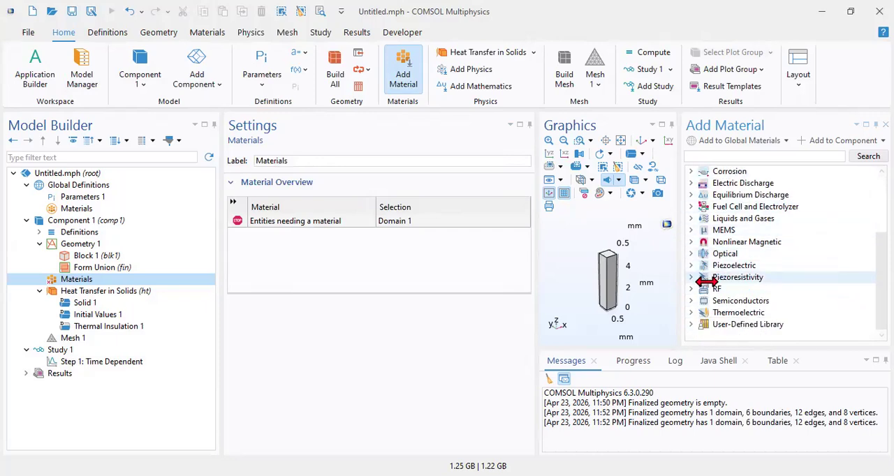
{"action": "scroll", "coordinate": [719, 312], "scroll_direction": "up", "scroll_amount": 3}
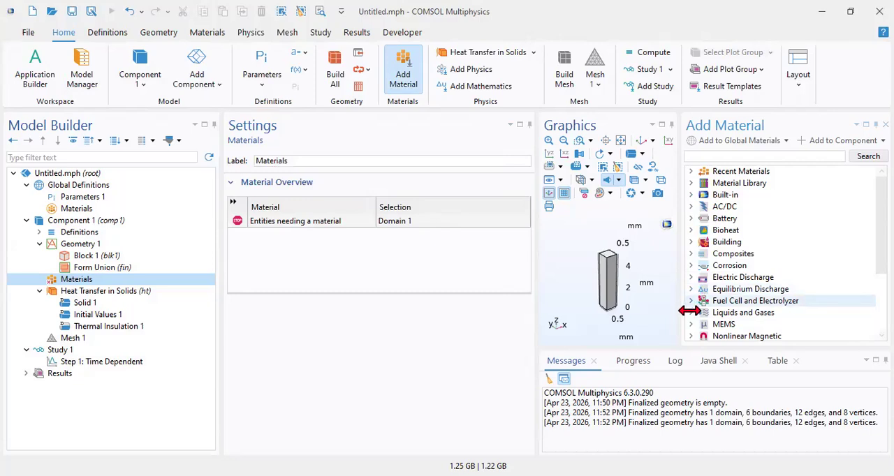
Step: Add Water from the Liquids group of the Liquids and Gases category to Component 1 and close the material library
{"action": "left_click", "coordinate": [690, 312]}
{"action": "scroll", "coordinate": [703, 307], "scroll_direction": "down", "scroll_amount": 1}
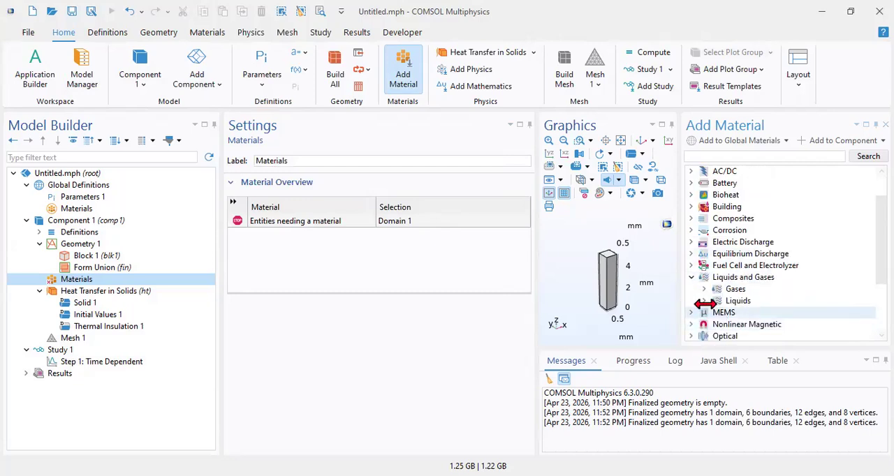
{"action": "left_click", "coordinate": [704, 300]}
{"action": "scroll", "coordinate": [702, 311], "scroll_direction": "down", "scroll_amount": 1}
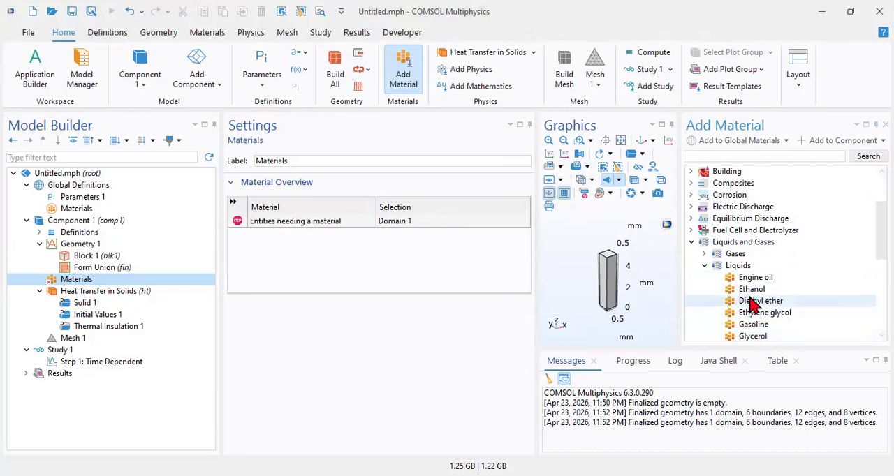
{"action": "scroll", "coordinate": [753, 303], "scroll_direction": "down", "scroll_amount": 2}
{"action": "scroll", "coordinate": [778, 319], "scroll_direction": "down", "scroll_amount": 1}
{"action": "left_click", "coordinate": [763, 291]}
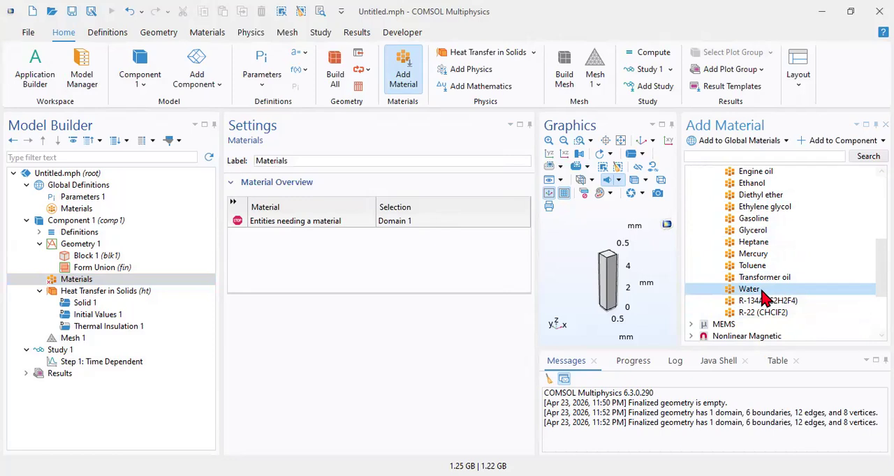
{"action": "left_click", "coordinate": [805, 143]}
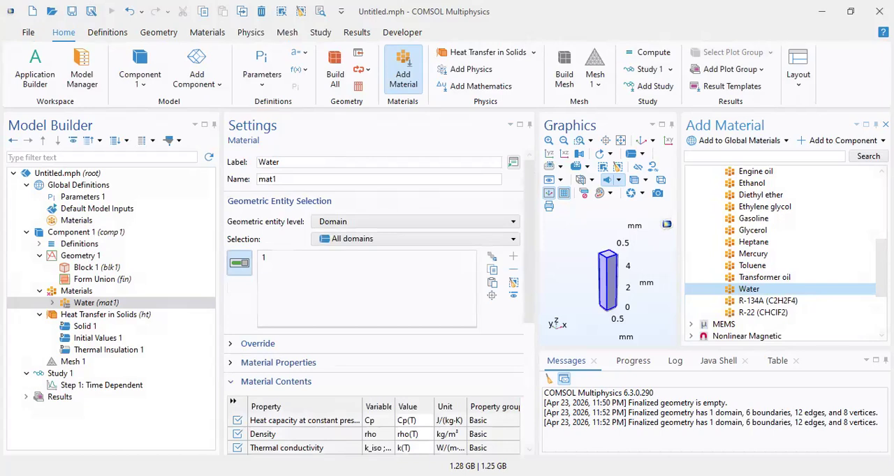
{"action": "left_click", "coordinate": [885, 125]}
Step: Examine the material contents of Water, including the heat capacity and thermal conductivity expressions
{"action": "scroll", "coordinate": [515, 328], "scroll_direction": "down", "scroll_amount": 5}
{"action": "scroll", "coordinate": [514, 309], "scroll_direction": "up", "scroll_amount": 2}
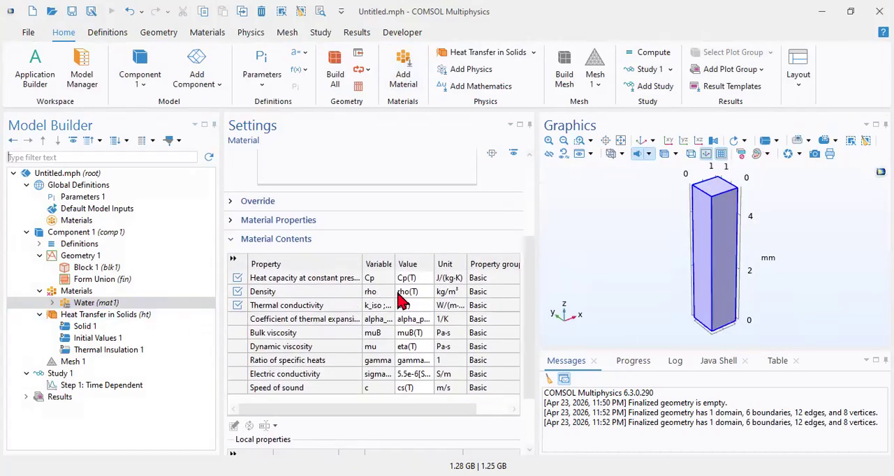
{"action": "left_click", "coordinate": [44, 292]}
{"action": "left_click", "coordinate": [83, 303]}
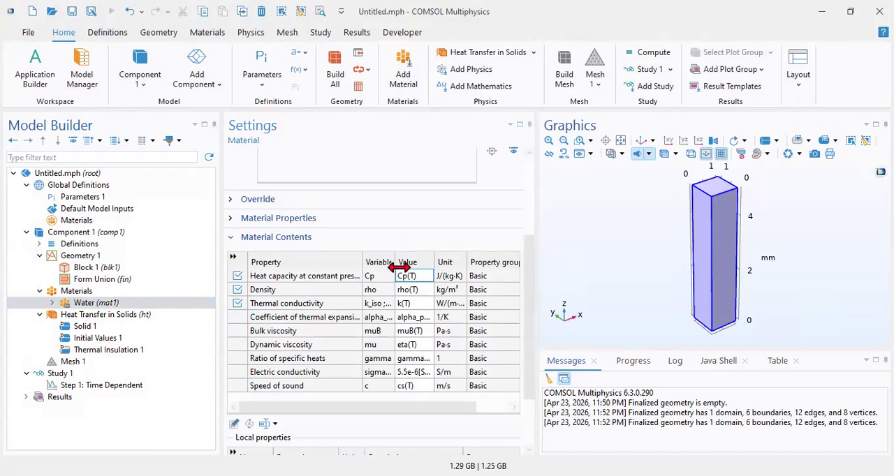
{"action": "left_click", "coordinate": [410, 303]}
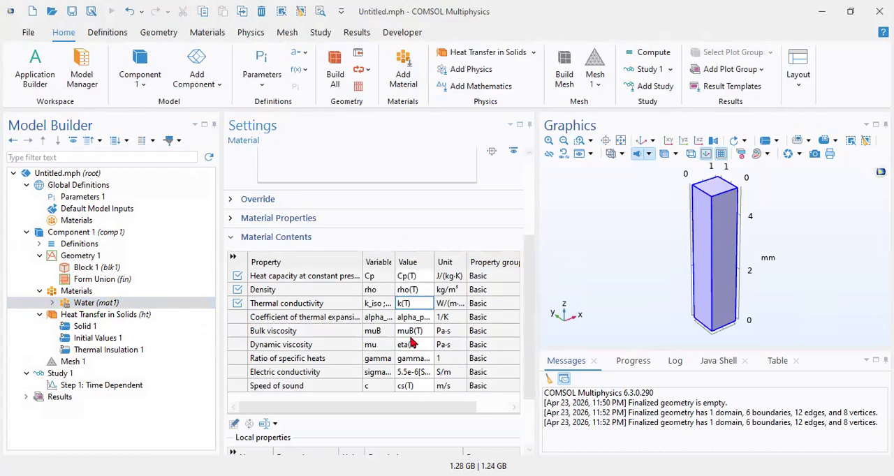
Step: Review the reference temperature of the Heat Transfer in Solids (ht) interface and the settings of Solid 1
{"action": "left_click", "coordinate": [80, 318]}
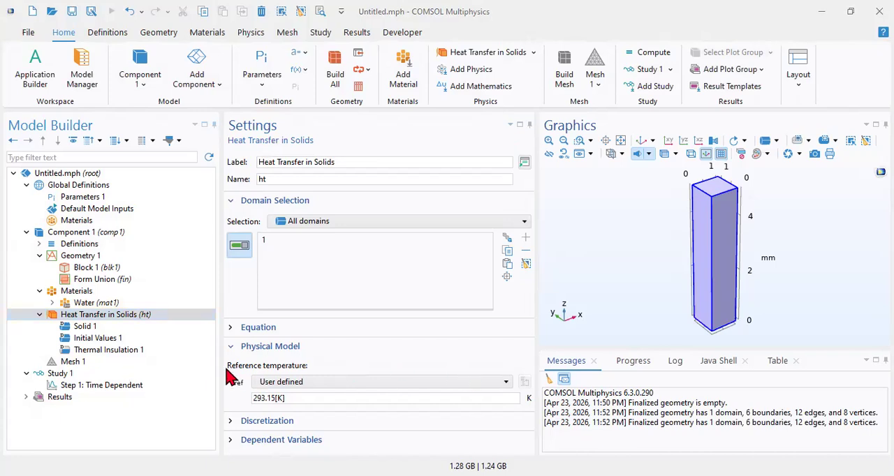
{"action": "left_click", "coordinate": [321, 371]}
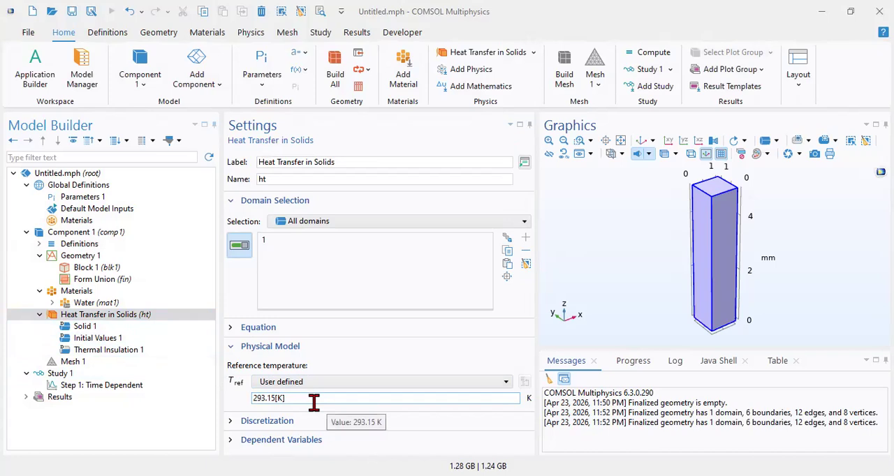
{"action": "left_click", "coordinate": [90, 328]}
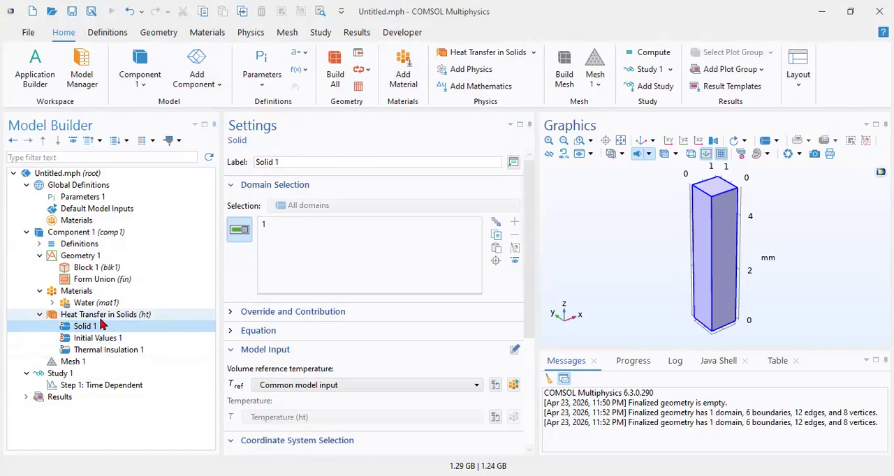
Step: Add a Temperature boundary condition to Heat Transfer in Solids (ht) and assign it to the block's top face, boundary 4
{"action": "left_click", "coordinate": [101, 319]}
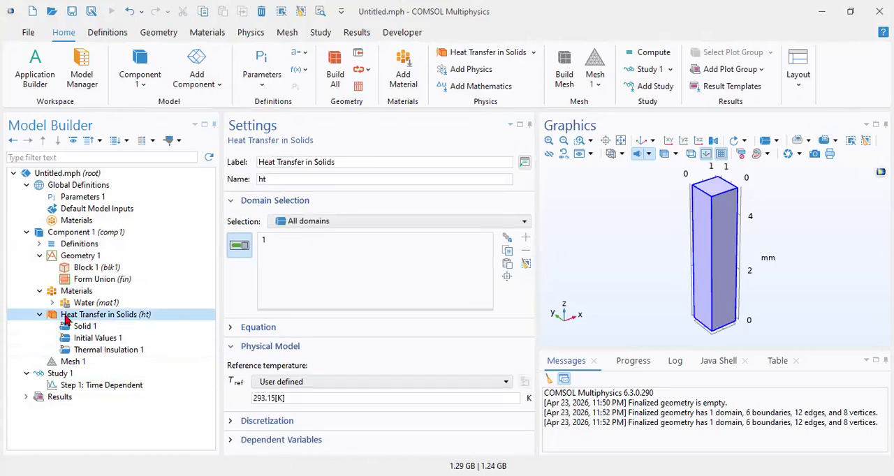
{"action": "right_click", "coordinate": [67, 319]}
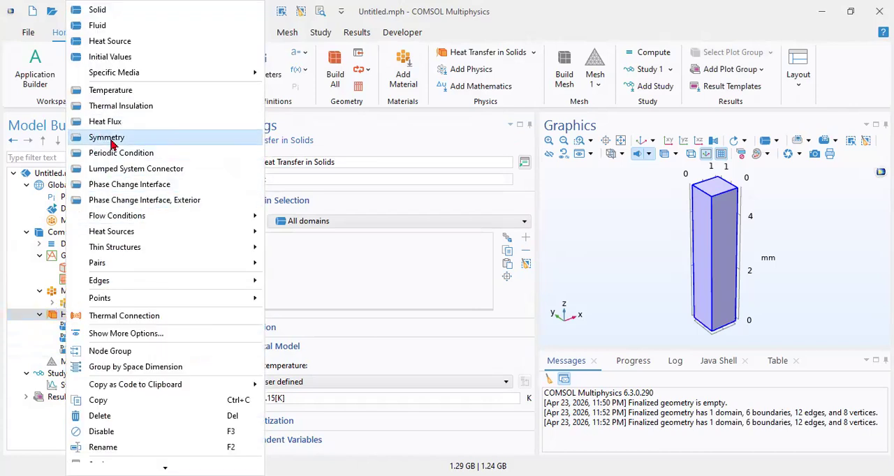
{"action": "left_click", "coordinate": [129, 93]}
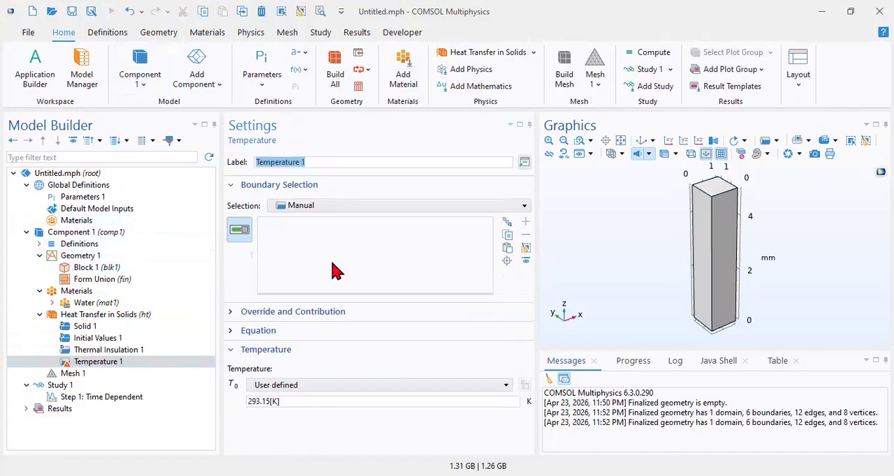
{"action": "left_click", "coordinate": [700, 186]}
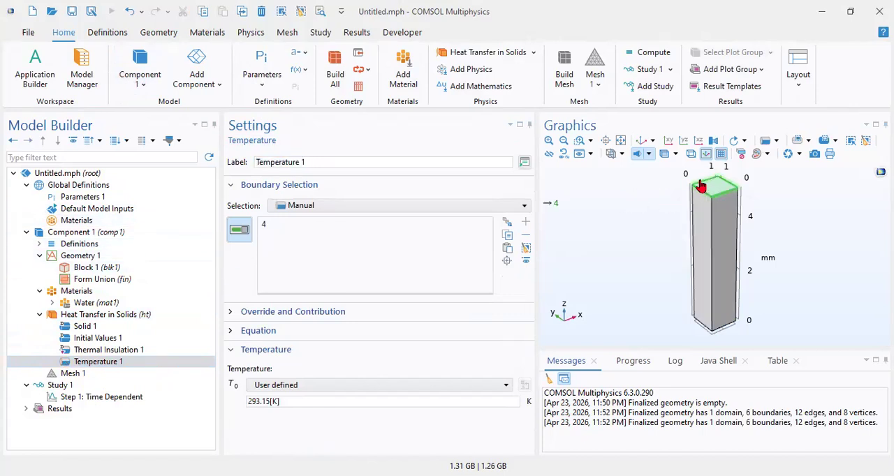
Step: Set the user-defined temperature of Temperature 1 to 360 K
{"action": "left_click", "coordinate": [280, 404]}
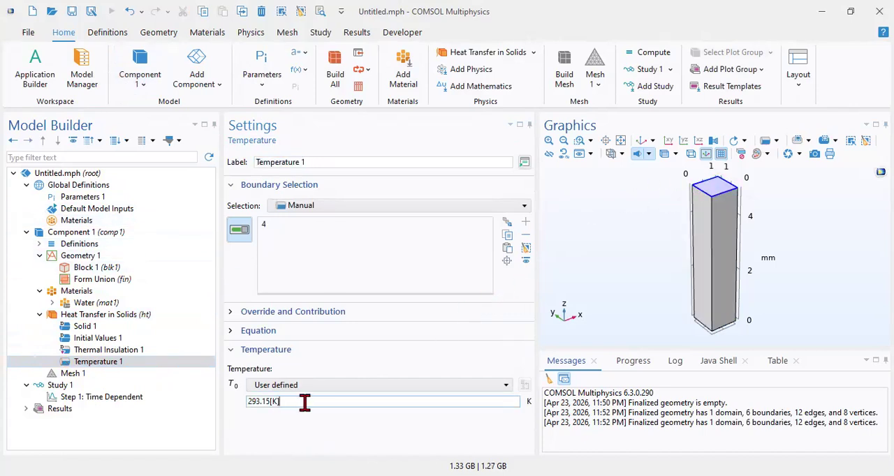
{"action": "double_click", "coordinate": [263, 402]}
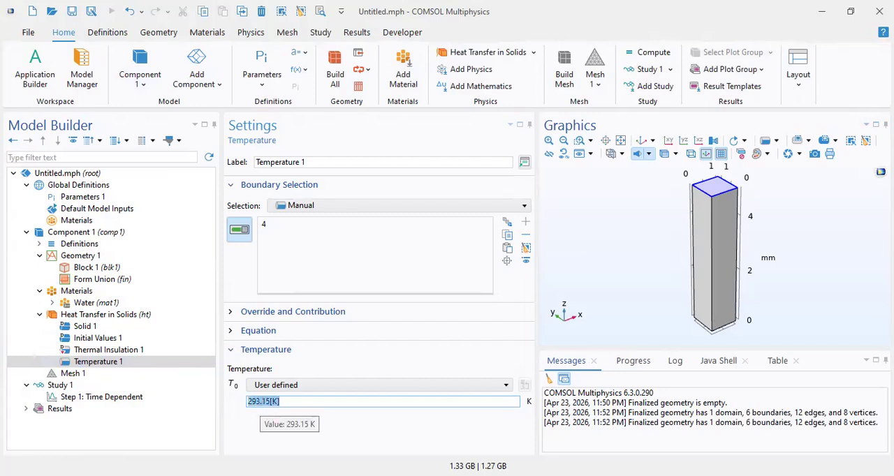
{"action": "type", "text": "300"}
{"action": "key", "text": "BackSpace"}
{"action": "key", "text": "BackSpace"}
{"action": "type", "text": "60"}
{"action": "left_click", "coordinate": [294, 423]}
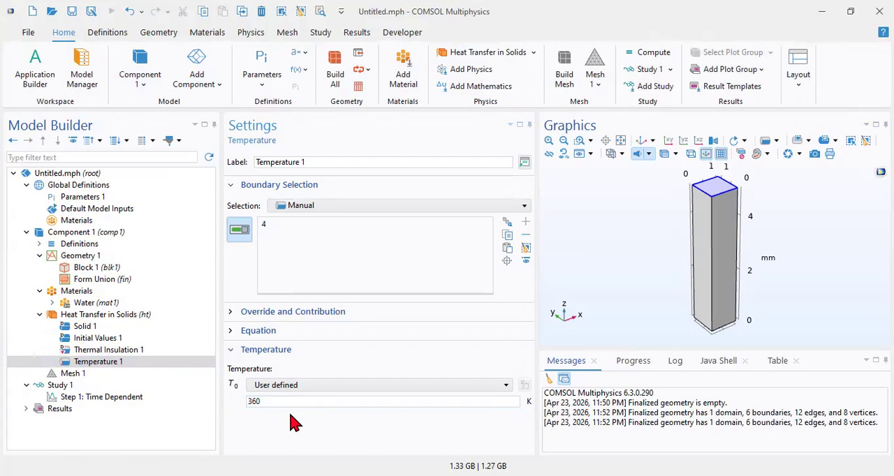
Step: Duplicate Temperature 1, clear the copy's boundary selection and assign it to the block's bottom face, boundary 3
{"action": "left_click", "coordinate": [120, 364]}
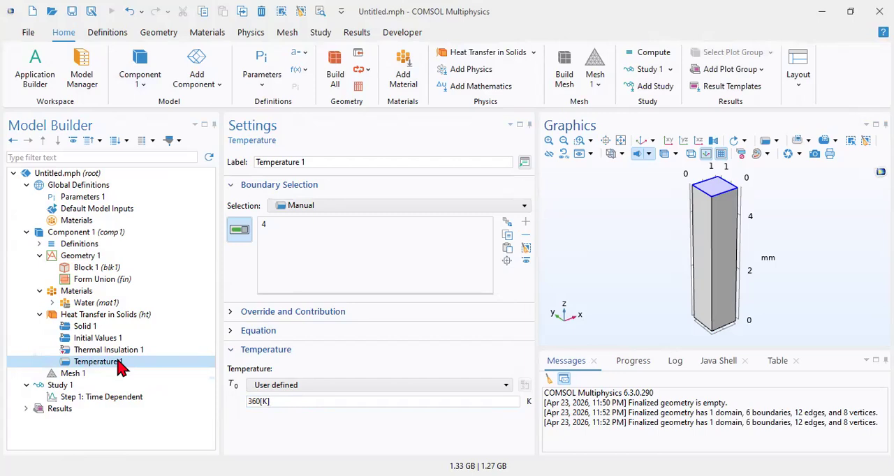
{"action": "right_click", "coordinate": [118, 361]}
{"action": "left_click", "coordinate": [168, 235]}
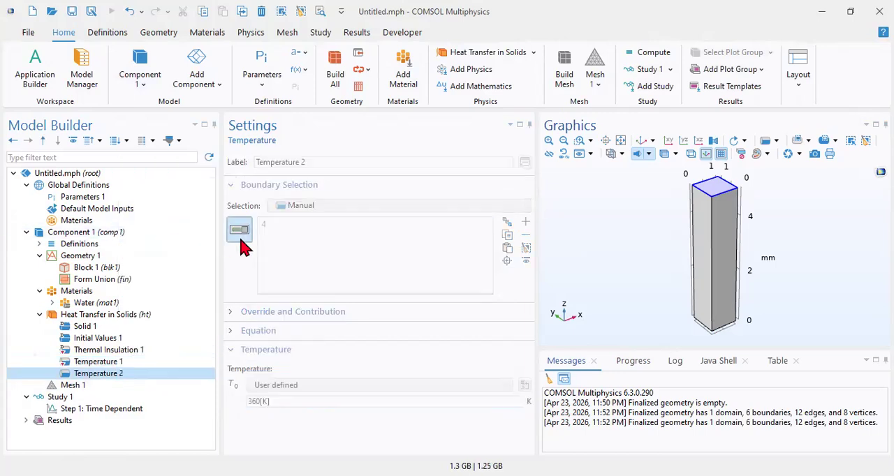
{"action": "left_click", "coordinate": [524, 248]}
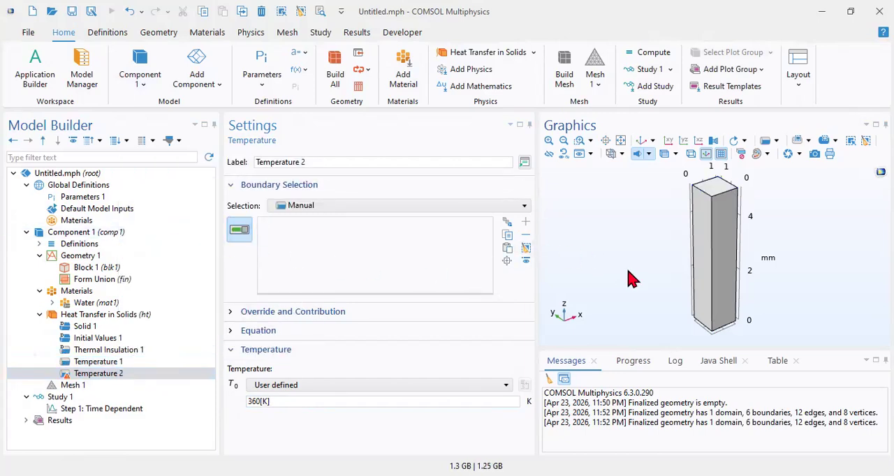
{"action": "left_click_drag", "start_coordinate": [631, 278], "coordinate": [626, 213]}
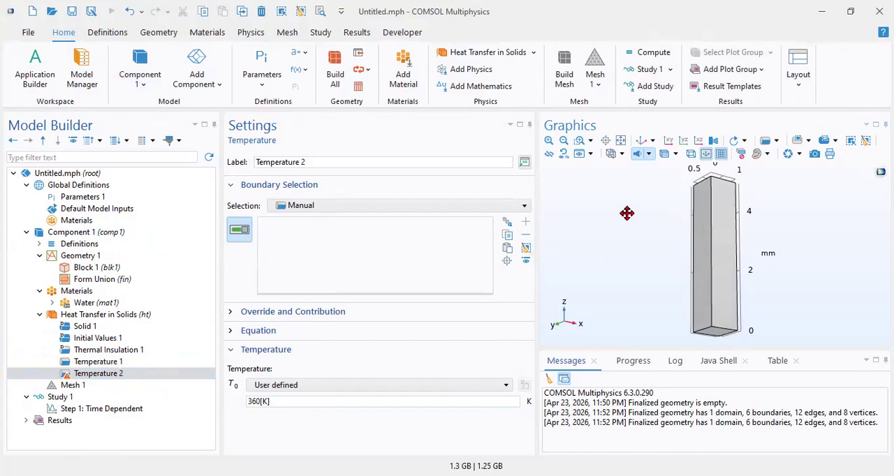
{"action": "left_click", "coordinate": [715, 339]}
Step: Set the user-defined temperature of Temperature 2 on the bottom face to 280 K
{"action": "left_click", "coordinate": [286, 402]}
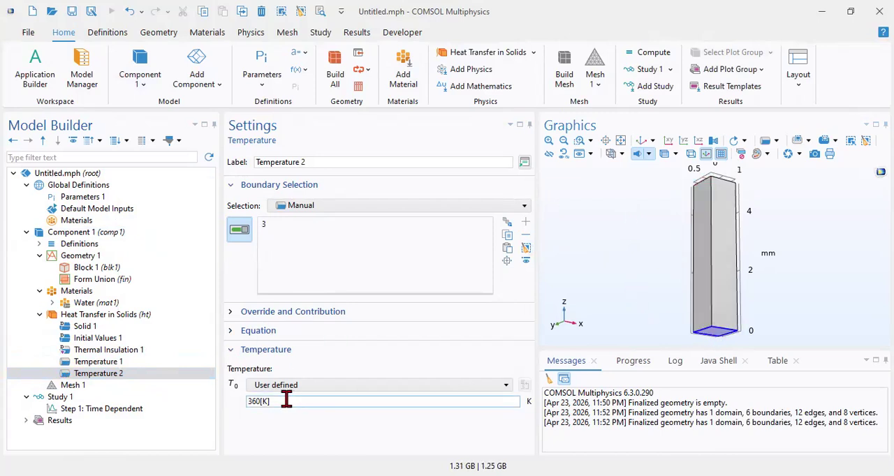
{"action": "left_click", "coordinate": [255, 402]}
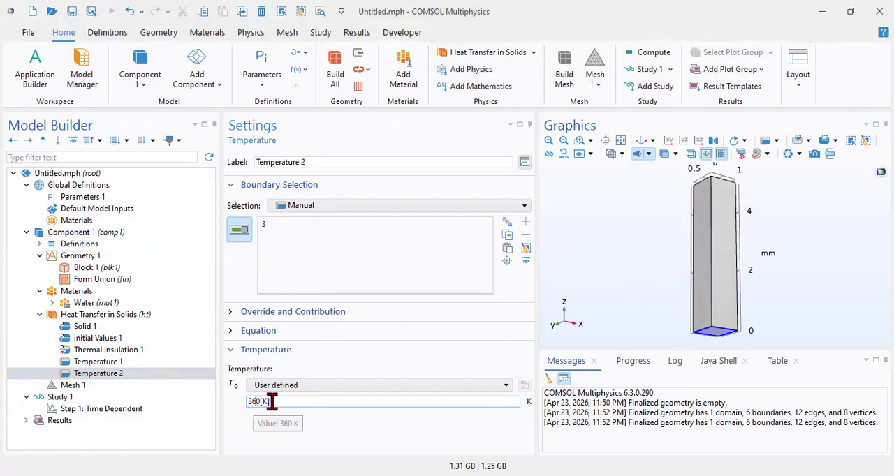
{"action": "key", "text": "BackSpace"}
{"action": "key", "text": "BackSpace"}
{"action": "type", "text": "28"}
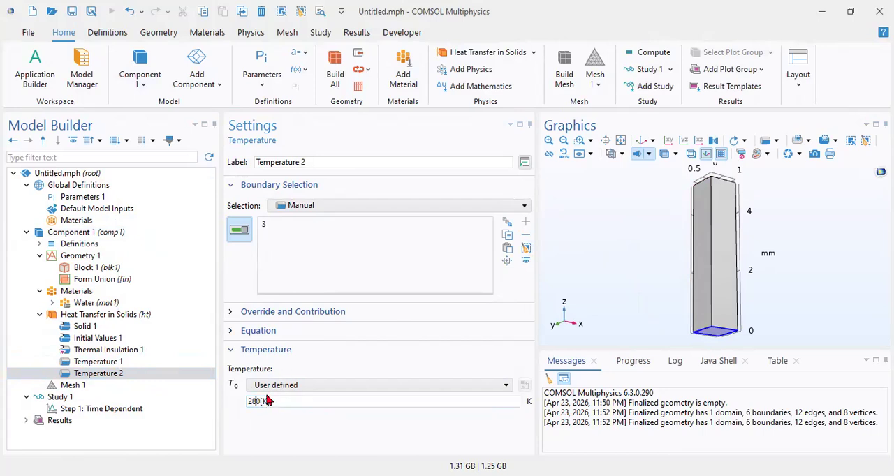
{"action": "mouse_move", "coordinate": [656, 278]}
{"action": "left_mouse_down"}
{"action": "mouse_move", "coordinate": [664, 299]}
{"action": "mouse_move", "coordinate": [654, 273]}
{"action": "left_mouse_up"}
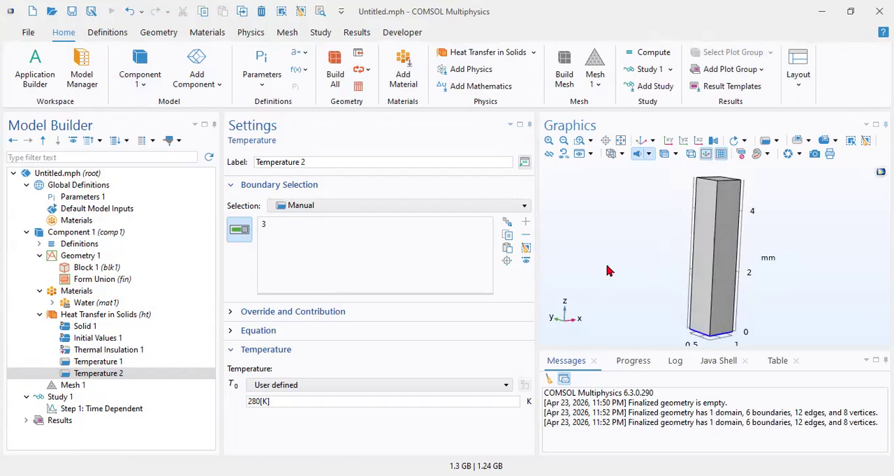
Step: Build Mesh 1 as a physics-controlled mesh with Normal element size
{"action": "left_click", "coordinate": [73, 386]}
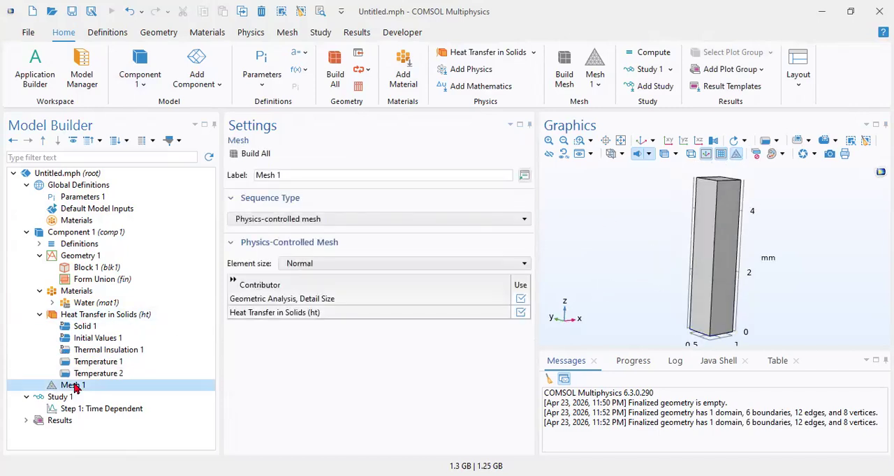
{"action": "left_click", "coordinate": [256, 155]}
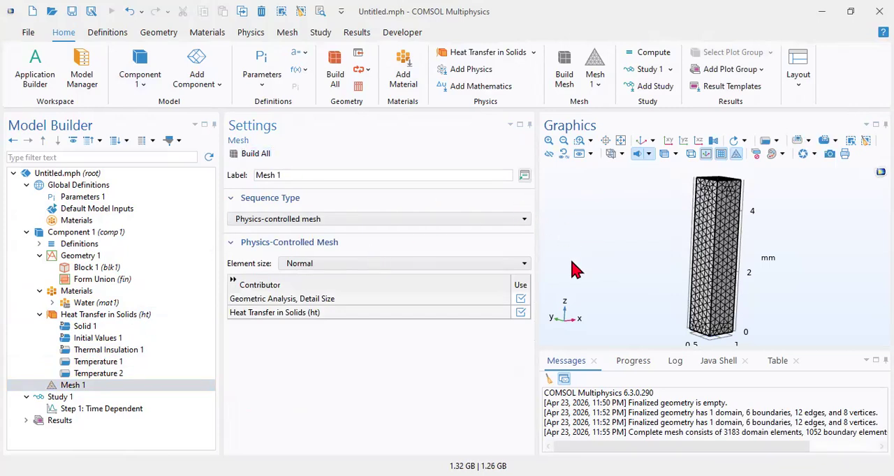
{"action": "left_click", "coordinate": [639, 143]}
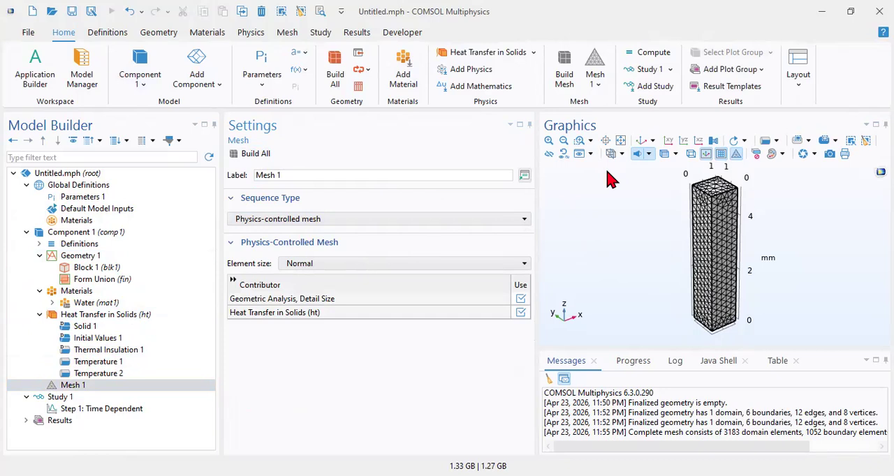
Step: Set the output times of the Time Dependent study step to range(0,1,10) s
{"action": "left_click", "coordinate": [104, 412]}
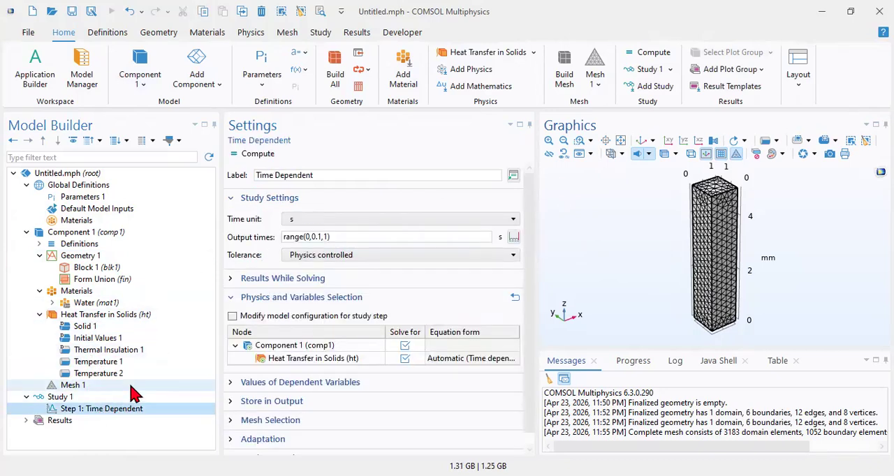
{"action": "left_click", "coordinate": [334, 237]}
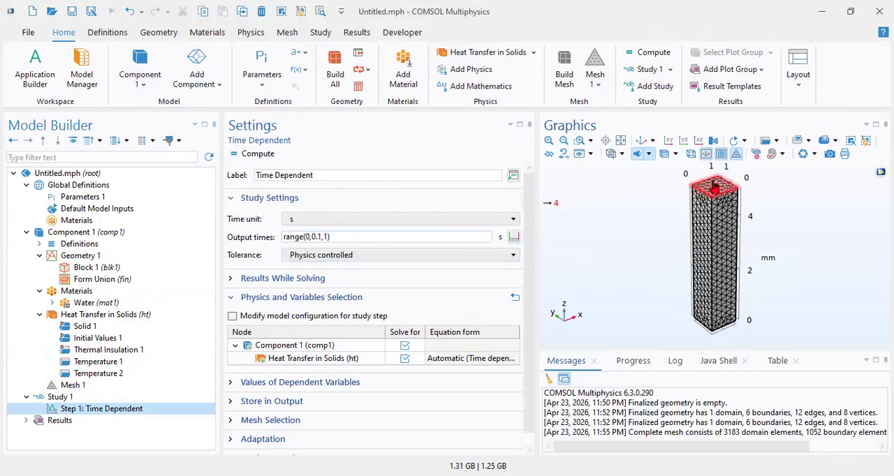
{"action": "left_click_drag", "start_coordinate": [660, 248], "coordinate": [658, 192]}
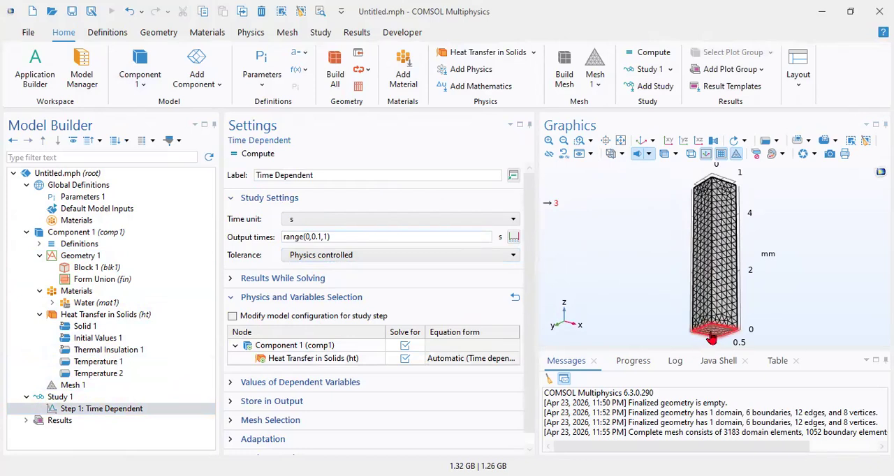
{"action": "left_click", "coordinate": [641, 143]}
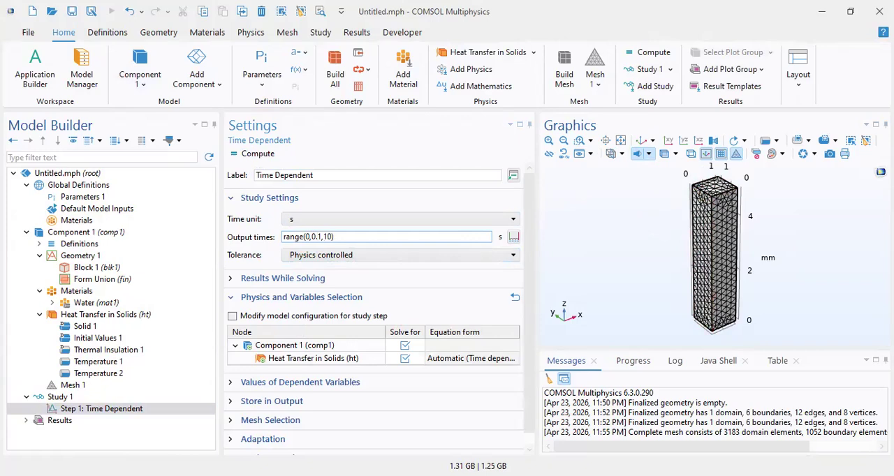
{"action": "key", "text": "BackSpace"}
{"action": "key", "text": "BackSpace"}
{"action": "key", "text": "Tab"}
Step: Review the entry method, start, step and stop values in the output times' Range dialog, then close it
{"action": "left_click", "coordinate": [513, 237]}
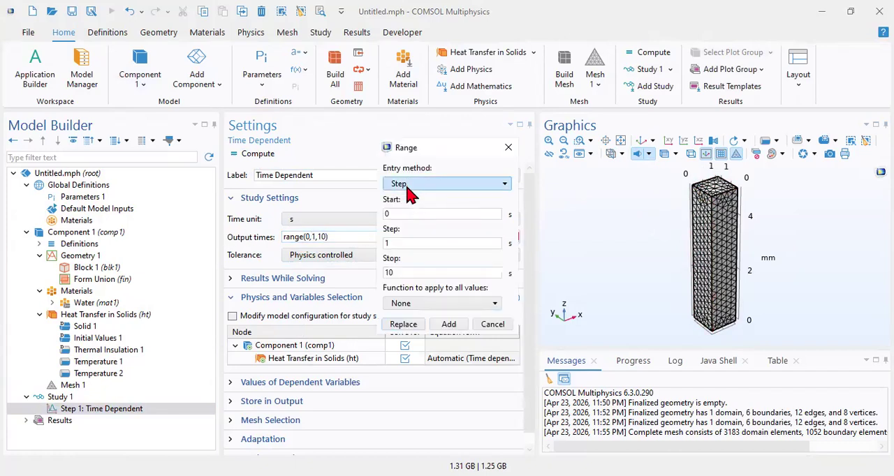
{"action": "left_click", "coordinate": [410, 183]}
{"action": "left_click", "coordinate": [414, 184]}
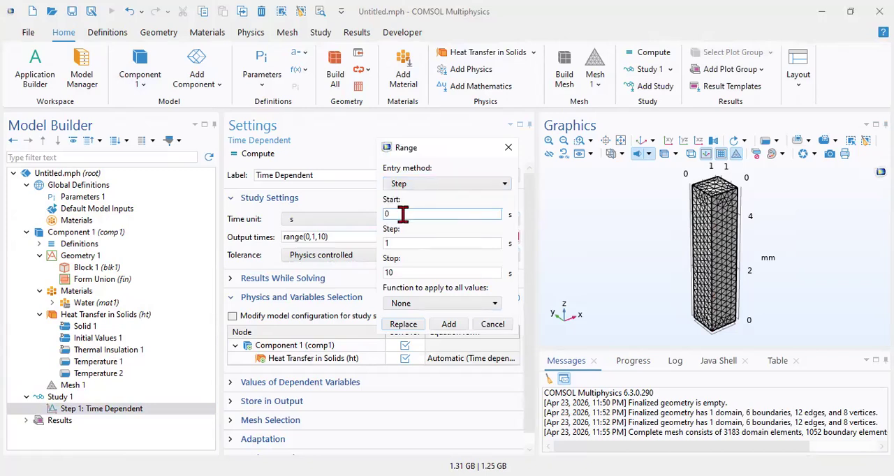
{"action": "double_click", "coordinate": [391, 215]}
{"action": "left_click", "coordinate": [407, 272]}
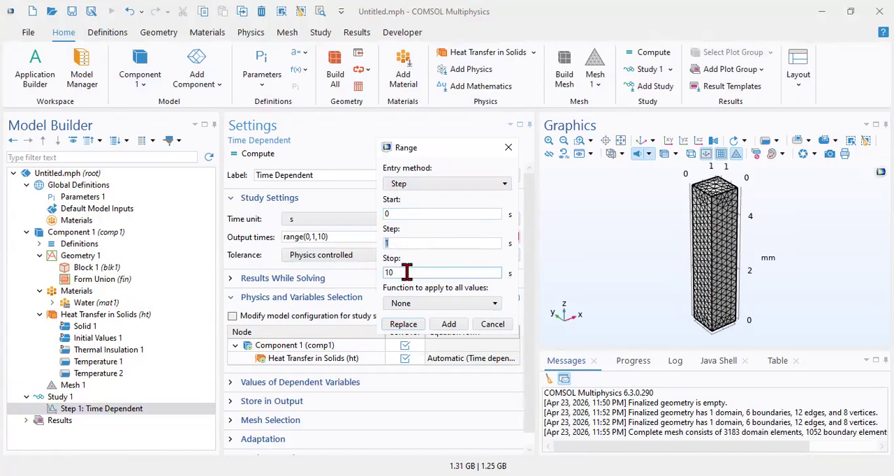
{"action": "key", "text": "Return"}
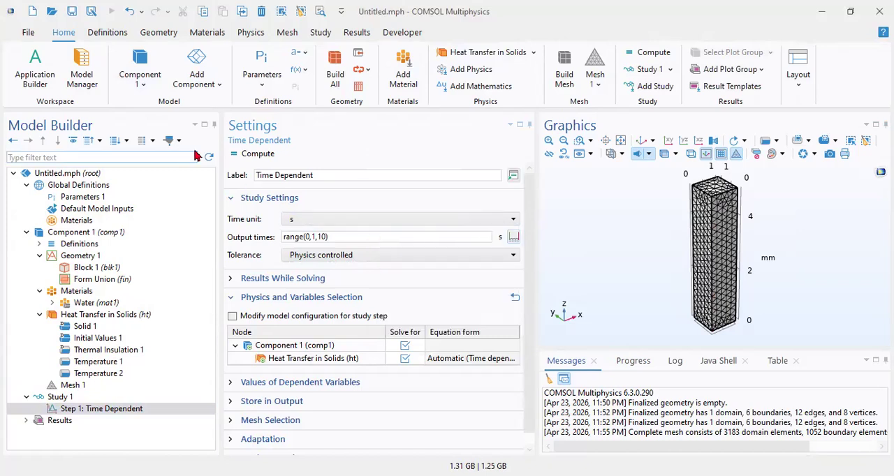
Step: Compute the time-dependent study and follow the solver in an enlarged progress view
{"action": "left_click", "coordinate": [254, 155]}
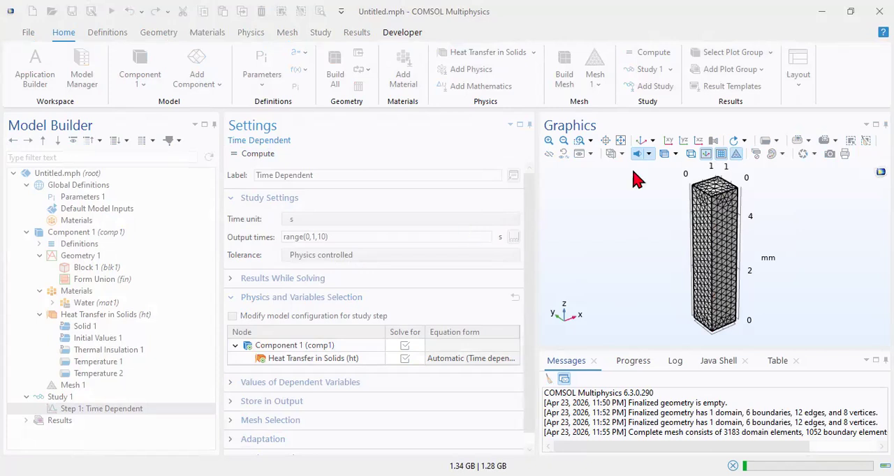
{"action": "left_click", "coordinate": [634, 363]}
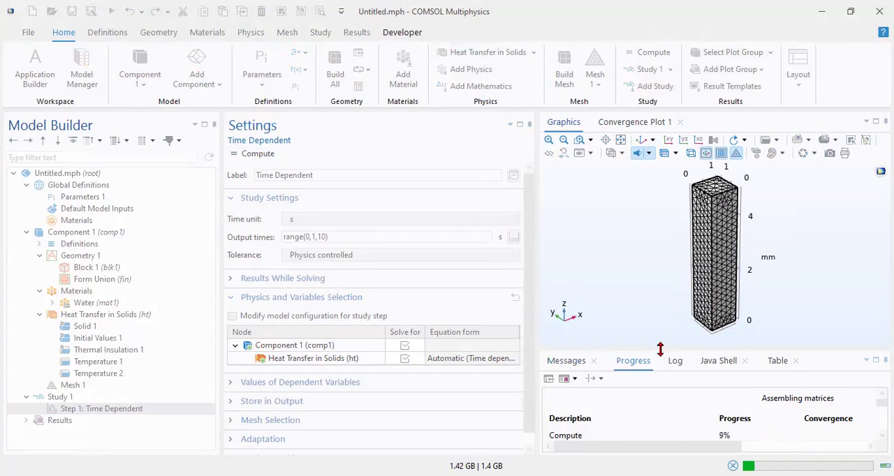
{"action": "left_click_drag", "start_coordinate": [661, 349], "coordinate": [663, 291]}
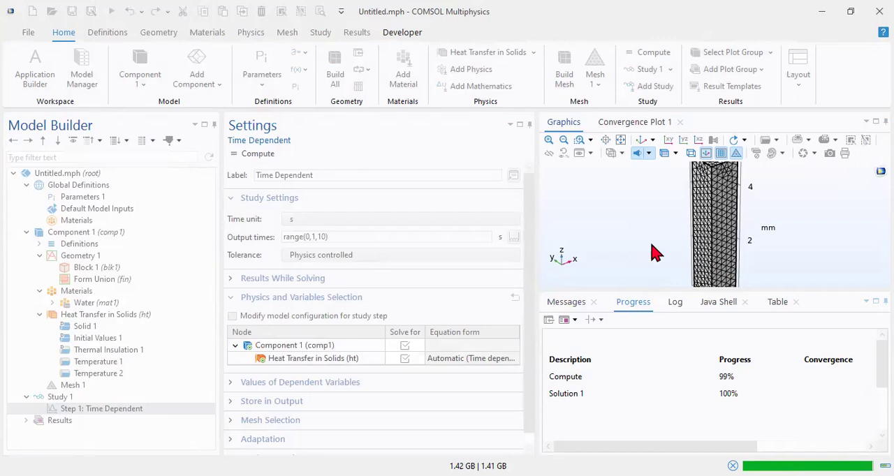
Step: Look at the solver's Convergence Plot 1, then return to the temperature plot in the default 3D view
{"action": "left_click", "coordinate": [634, 125]}
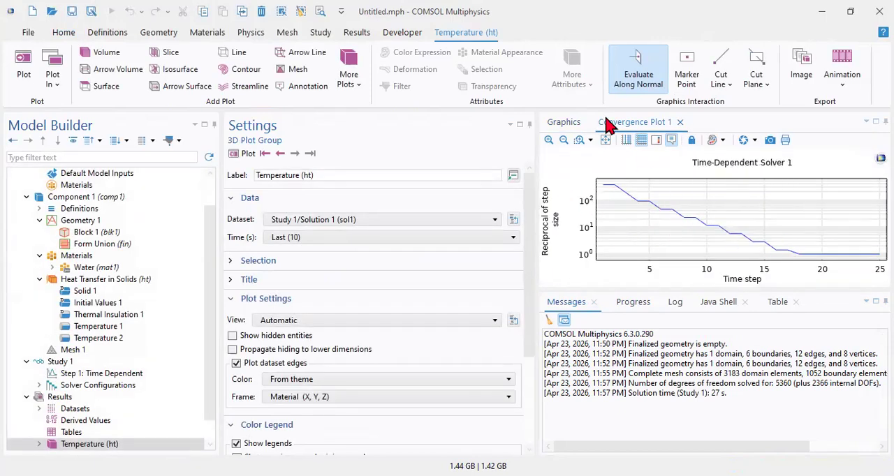
{"action": "left_click", "coordinate": [565, 125]}
{"action": "left_click", "coordinate": [626, 140]}
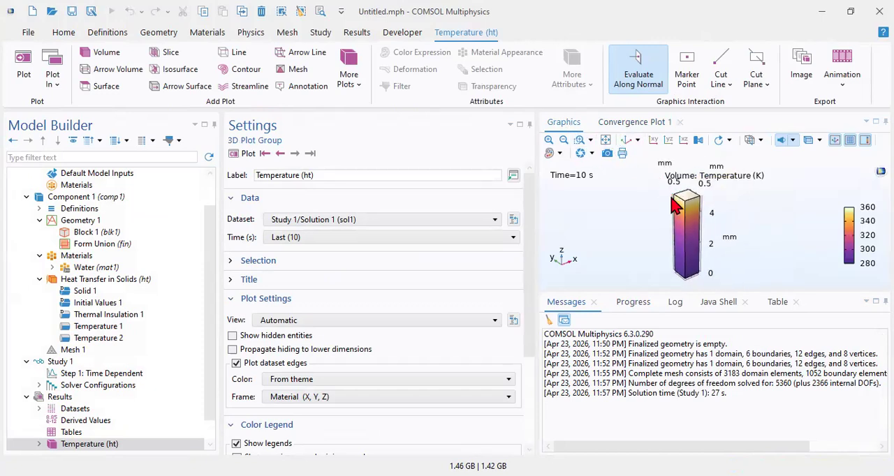
Step: Show the Temperature (ht) plot at time 0 s and enlarge the graphics area
{"action": "left_click", "coordinate": [296, 240]}
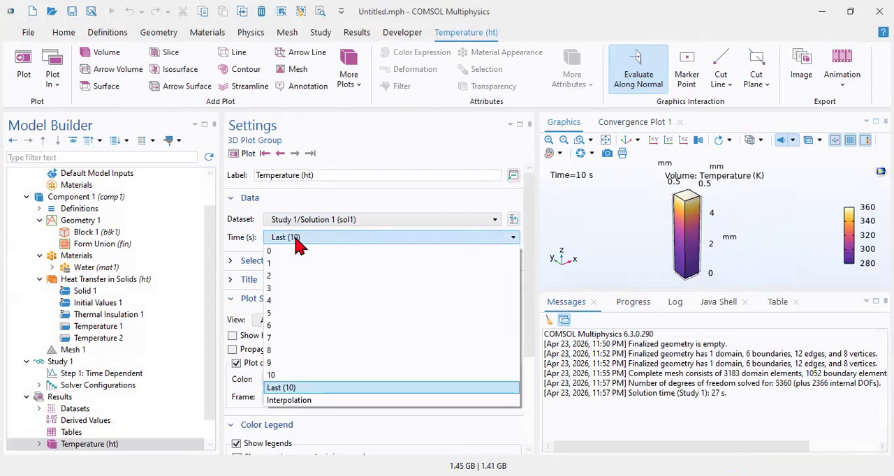
{"action": "left_click", "coordinate": [296, 240]}
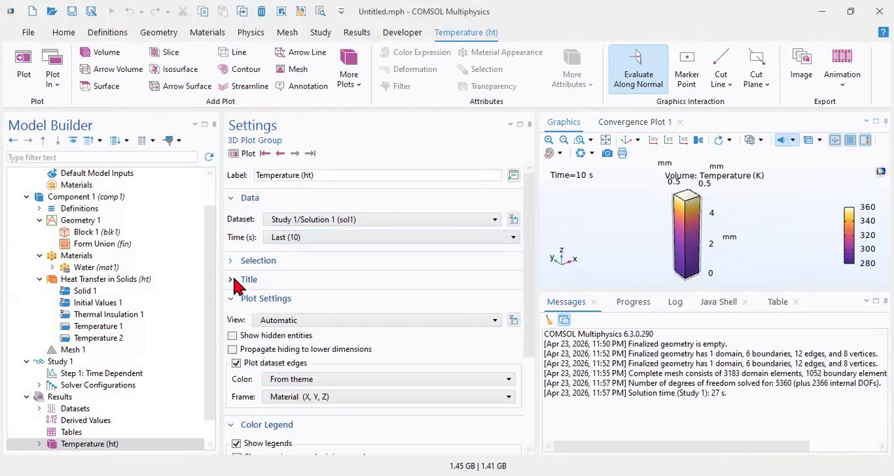
{"action": "left_click", "coordinate": [305, 240]}
{"action": "left_click", "coordinate": [300, 253]}
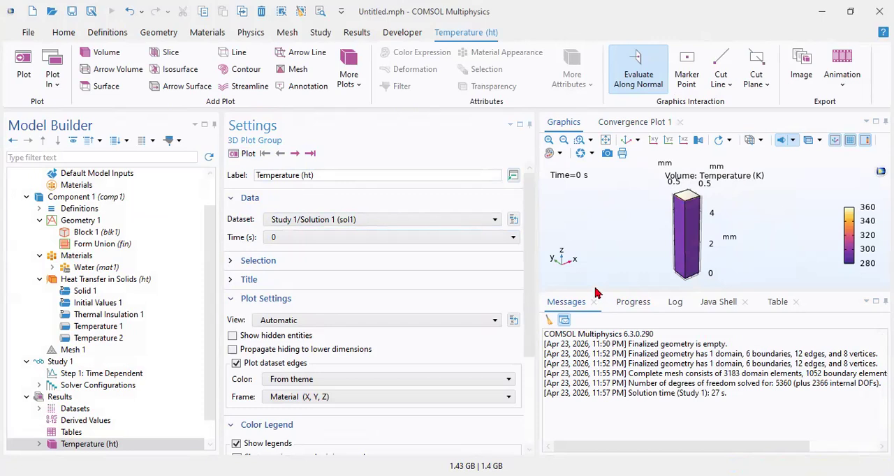
{"action": "left_click_drag", "start_coordinate": [594, 289], "coordinate": [596, 440]}
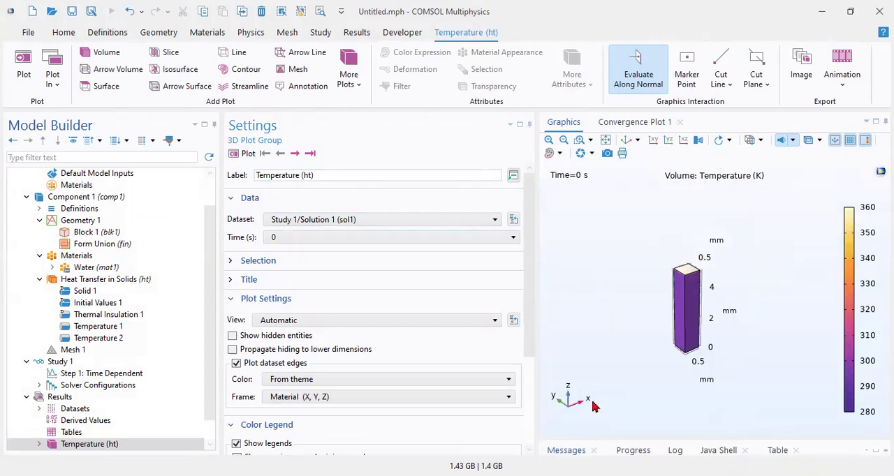
Step: Fit the temperature plot to the view and advance it through the stored output times from 0 s to 10 s
{"action": "left_click", "coordinate": [605, 140]}
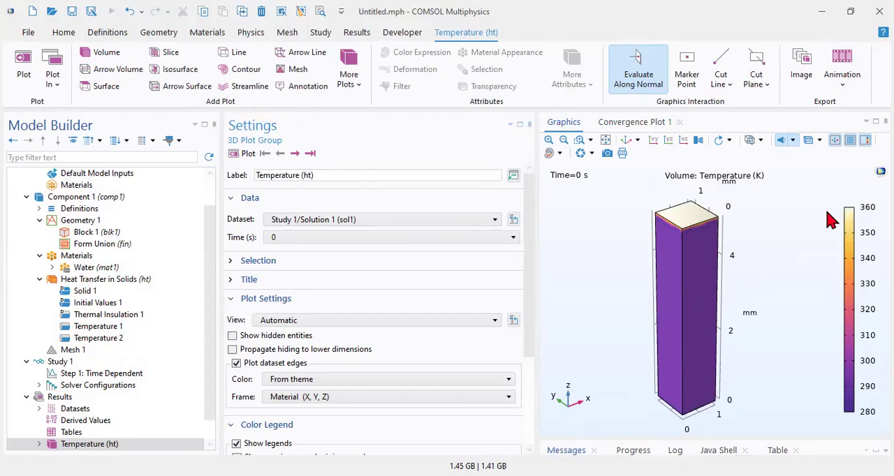
{"action": "left_click", "coordinate": [293, 153]}
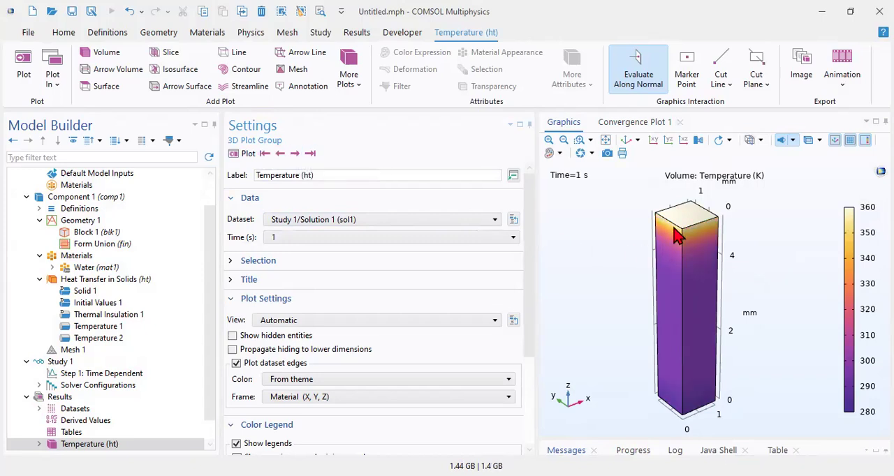
{"action": "left_click", "coordinate": [294, 155]}
{"action": "left_click", "coordinate": [294, 153]}
{"action": "left_click", "coordinate": [294, 154]}
{"action": "left_click", "coordinate": [294, 154]}
{"action": "left_click", "coordinate": [294, 154]}
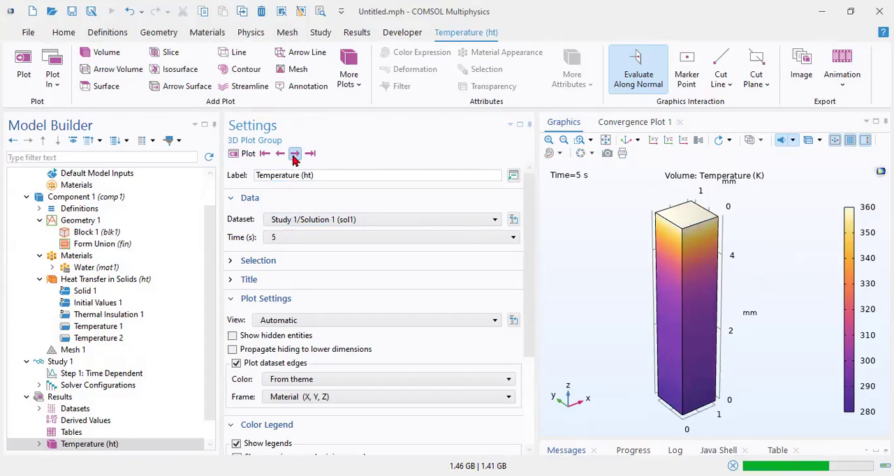
{"action": "left_click", "coordinate": [294, 153]}
{"action": "left_click", "coordinate": [294, 153]}
{"action": "left_click", "coordinate": [294, 154]}
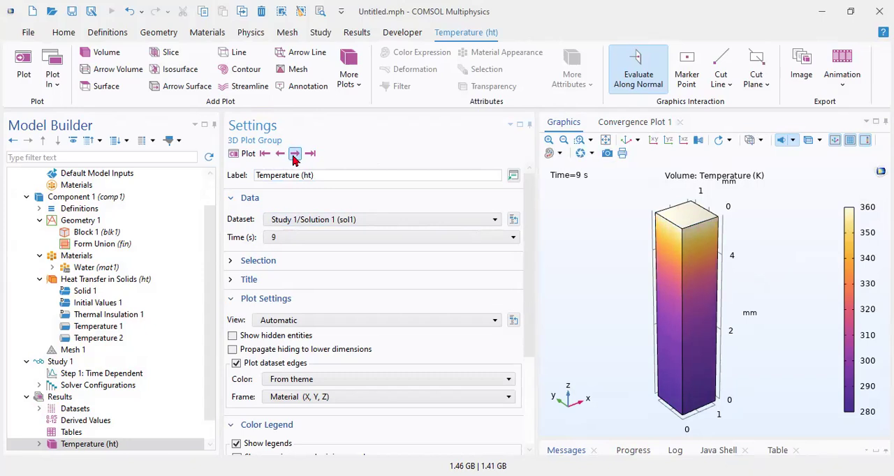
{"action": "left_click", "coordinate": [294, 154]}
Step: Add a 1D plot group to the results and create a line graph in it
{"action": "scroll", "coordinate": [133, 365], "scroll_direction": "down", "scroll_amount": 1}
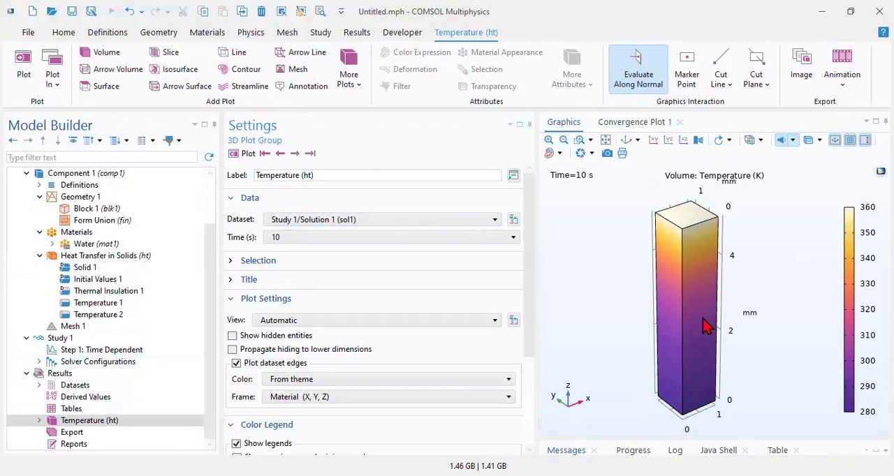
{"action": "left_click", "coordinate": [56, 374]}
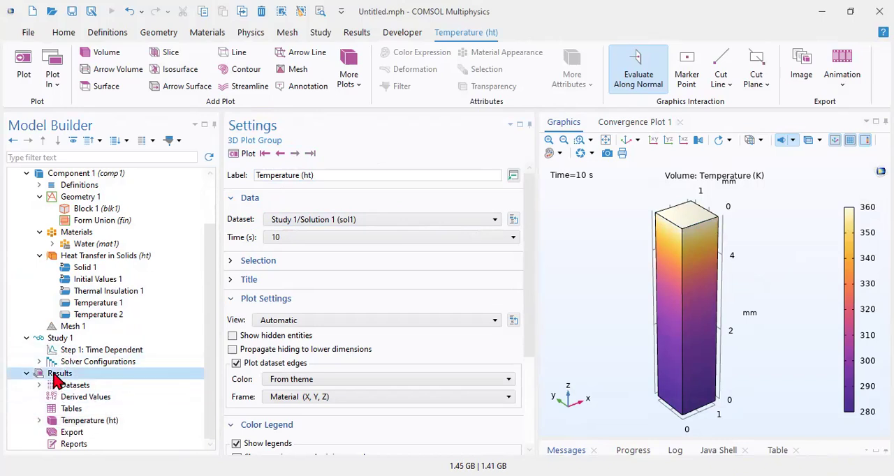
{"action": "right_click", "coordinate": [56, 374]}
{"action": "left_click", "coordinate": [106, 156]}
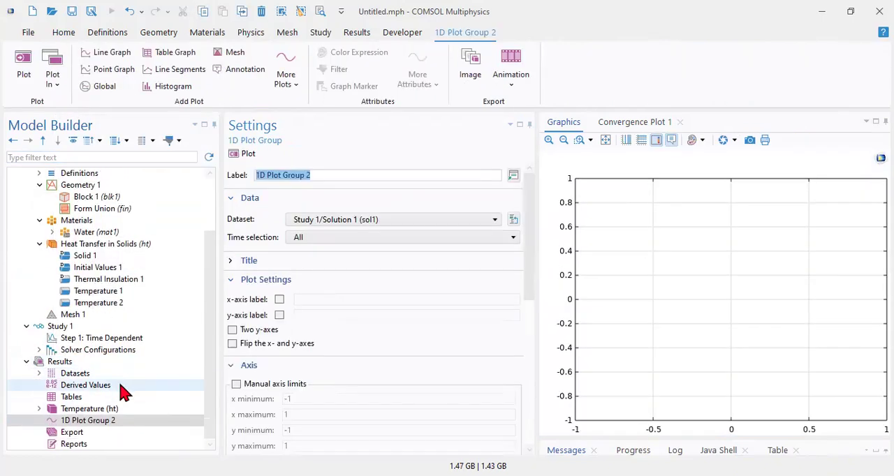
{"action": "right_click", "coordinate": [90, 421]}
{"action": "left_click", "coordinate": [124, 74]}
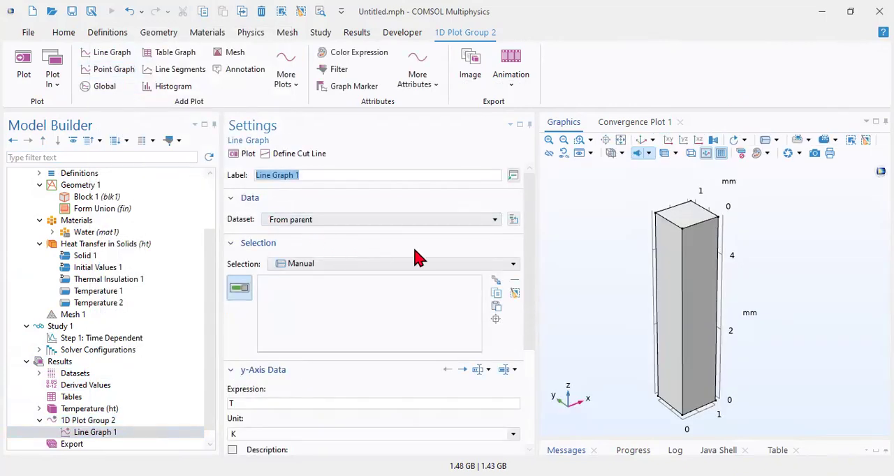
Step: Define a lengthwise cut line from the block's bottom face to its top face, make the block transparent, and plot T along the line
{"action": "left_click", "coordinate": [276, 155]}
{"action": "mouse_move", "coordinate": [596, 267]}
{"action": "left_mouse_down"}
{"action": "mouse_move", "coordinate": [631, 256]}
{"action": "mouse_move", "coordinate": [607, 298]}
{"action": "mouse_move", "coordinate": [658, 258]}
{"action": "mouse_move", "coordinate": [635, 204]}
{"action": "mouse_move", "coordinate": [607, 266]}
{"action": "left_mouse_up"}
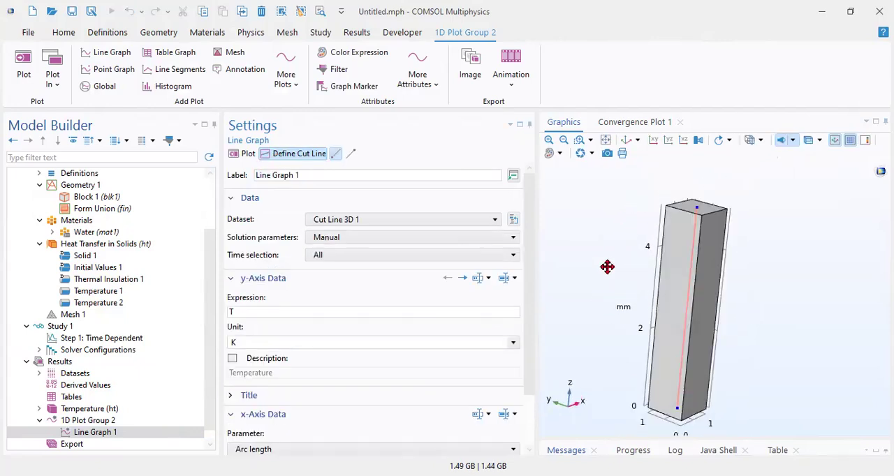
{"action": "left_click", "coordinate": [808, 141]}
{"action": "left_click_drag", "start_coordinate": [793, 201], "coordinate": [765, 212]}
{"action": "left_click", "coordinate": [249, 311]}
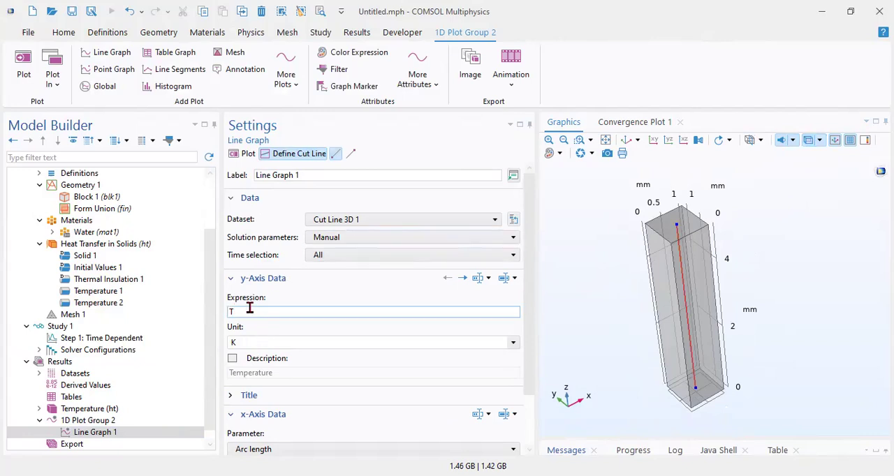
{"action": "left_click", "coordinate": [244, 155]}
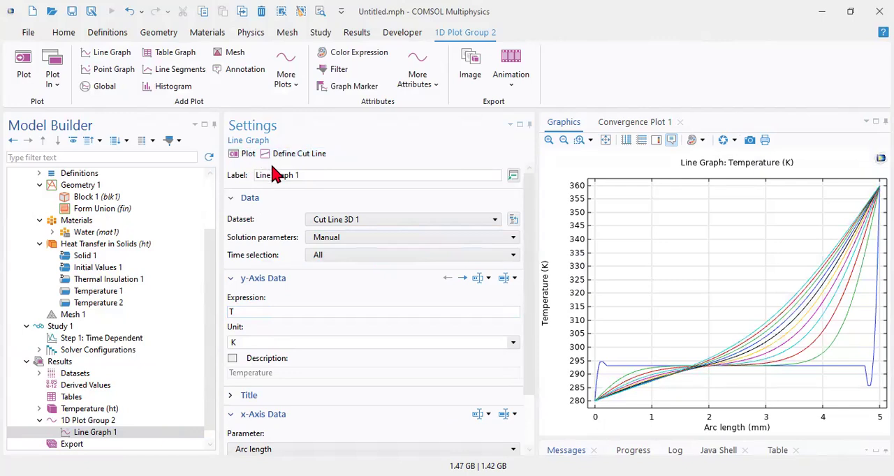
Step: Examine the temperature curves along the cut line and review the x-axis parameter options, keeping Arc length
{"action": "mouse_move", "coordinate": [601, 396]}
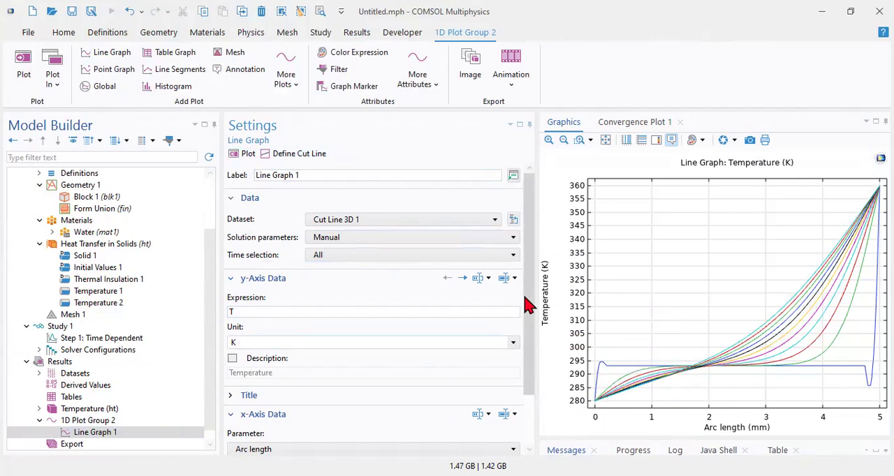
{"action": "left_click_drag", "start_coordinate": [529, 303], "coordinate": [529, 373]}
{"action": "left_click", "coordinate": [315, 391]}
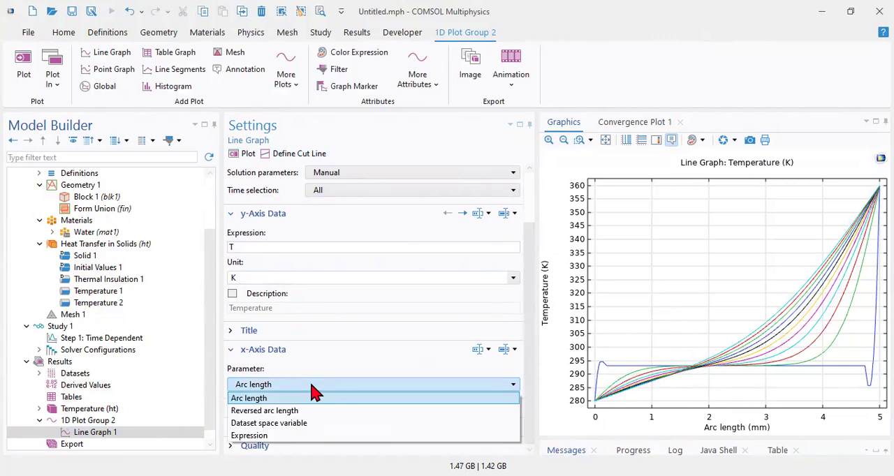
{"action": "left_click", "coordinate": [315, 397]}
{"action": "left_click_drag", "start_coordinate": [529, 359], "coordinate": [535, 247]}
{"action": "mouse_move", "coordinate": [606, 366]}
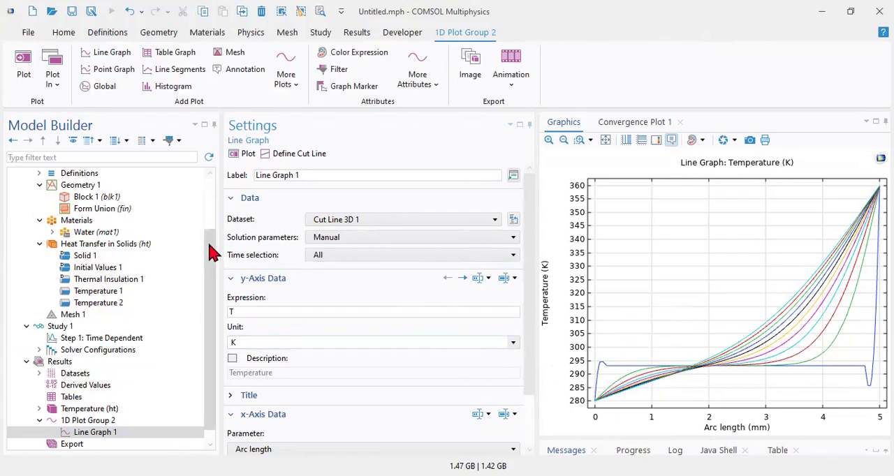
Step: Inspect the cut line inside the transparent block from several angles, then return to the line graph
{"action": "left_click", "coordinate": [300, 155]}
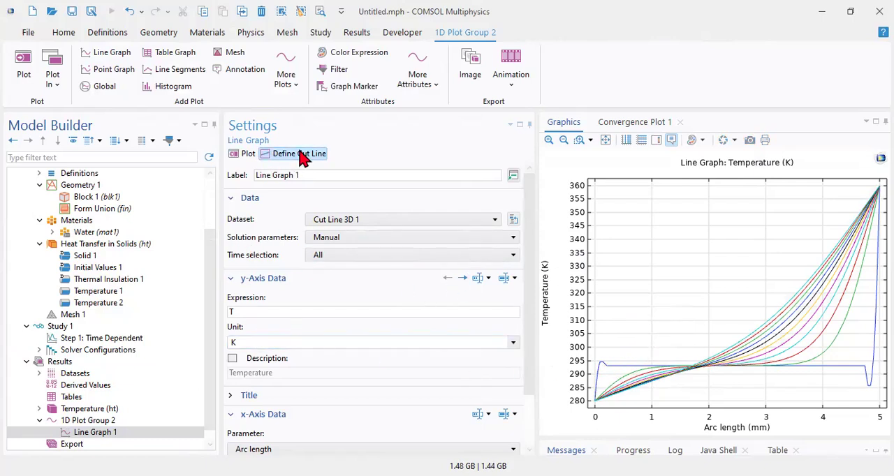
{"action": "left_click_drag", "start_coordinate": [664, 333], "coordinate": [630, 279]}
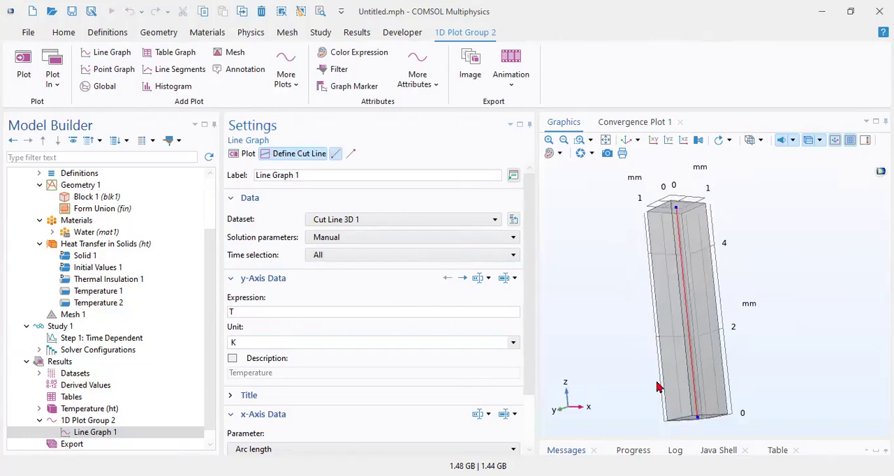
{"action": "mouse_move", "coordinate": [701, 428]}
{"action": "left_mouse_down"}
{"action": "mouse_move", "coordinate": [690, 415]}
{"action": "mouse_move", "coordinate": [692, 421]}
{"action": "left_mouse_up"}
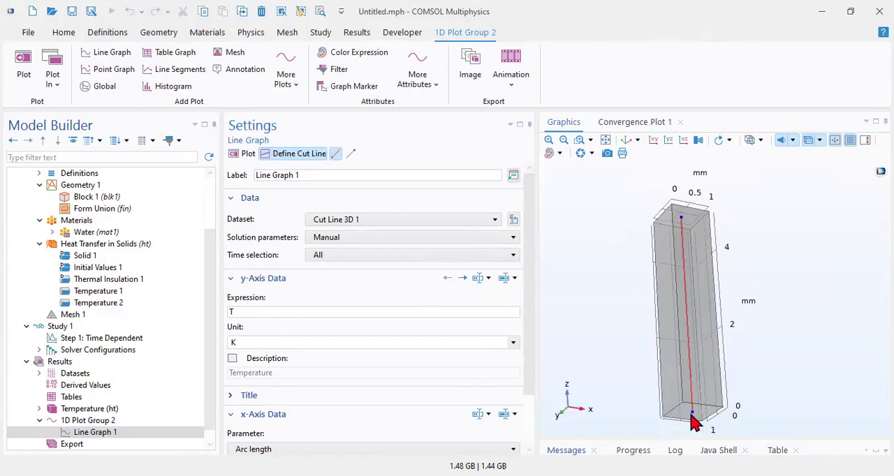
{"action": "left_click_drag", "start_coordinate": [598, 259], "coordinate": [648, 238]}
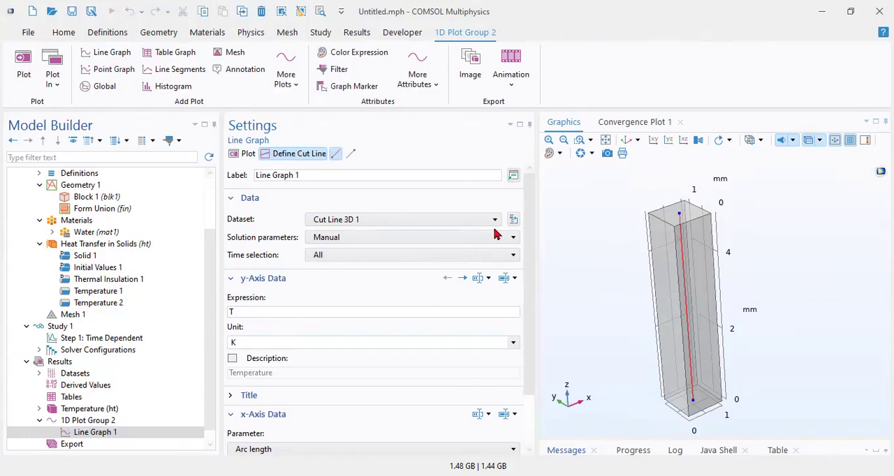
{"action": "left_click", "coordinate": [88, 420]}
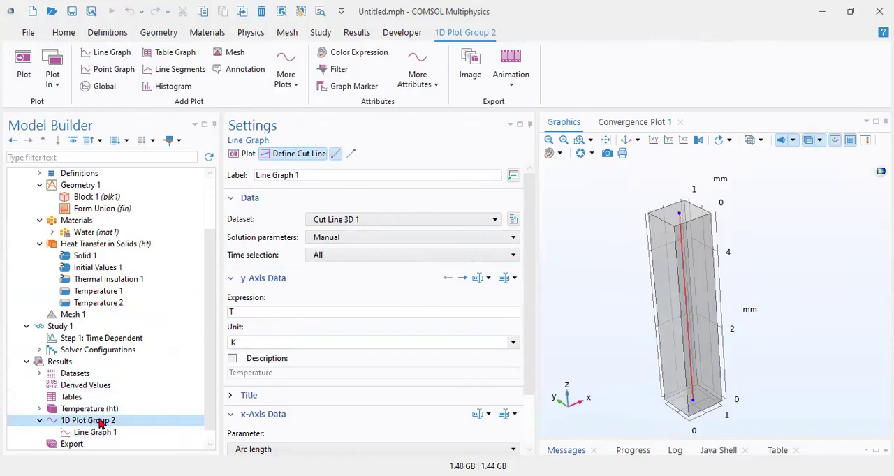
{"action": "left_click", "coordinate": [121, 432]}
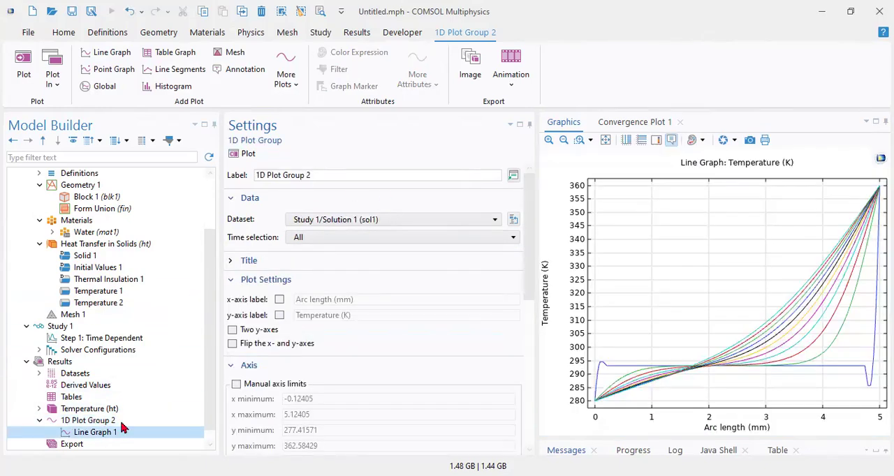
Step: Set the line graph's x-axis parameter to Dataset space variable and replot it
{"action": "left_click_drag", "start_coordinate": [531, 262], "coordinate": [532, 391]}
{"action": "left_click", "coordinate": [293, 388]}
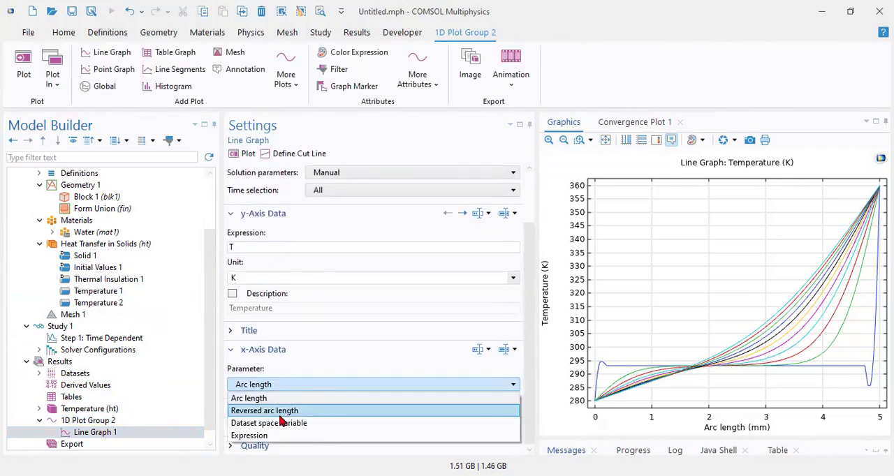
{"action": "left_click", "coordinate": [282, 435]}
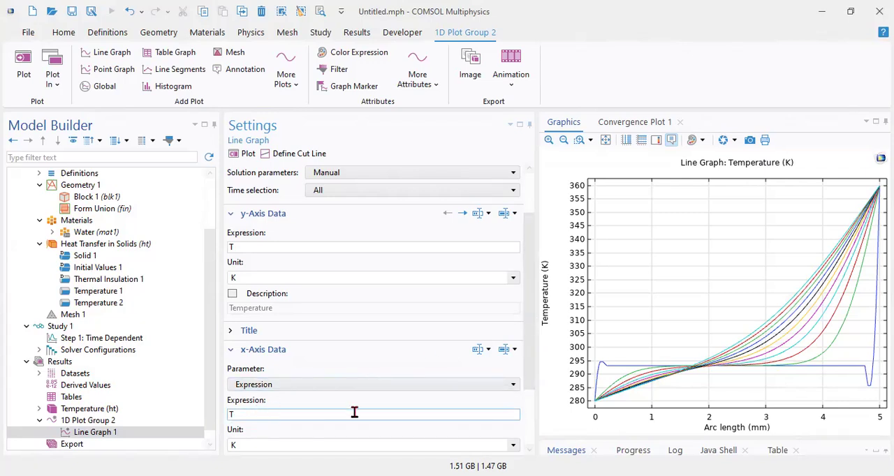
{"action": "left_click", "coordinate": [332, 388]}
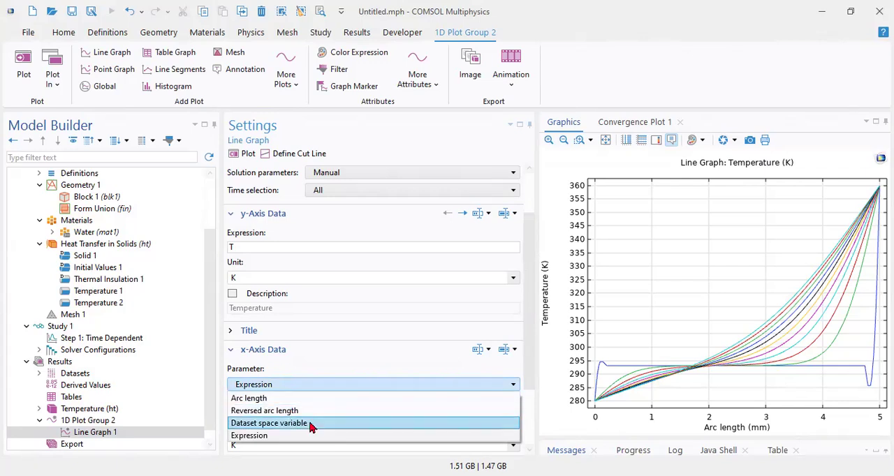
{"action": "left_click", "coordinate": [310, 427]}
{"action": "left_click", "coordinate": [246, 155]}
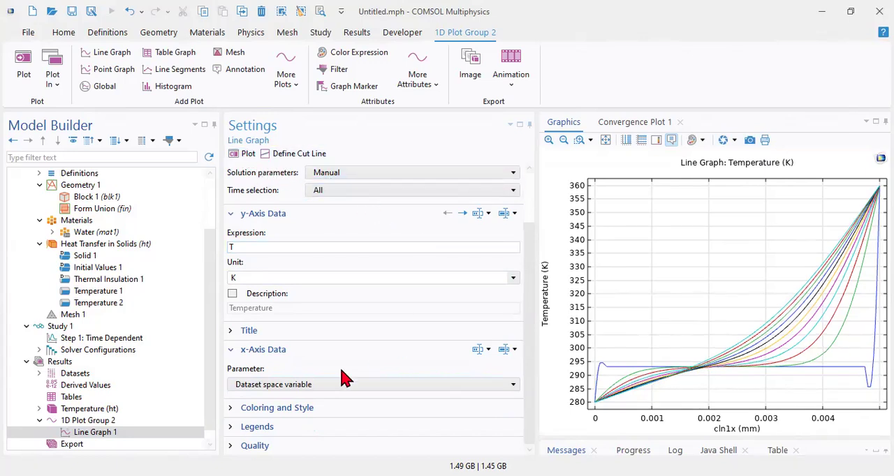
Step: Set the x-axis parameter to Expression with t, replot temperature against time, and inspect points on the plotted lines
{"action": "left_click", "coordinate": [290, 388]}
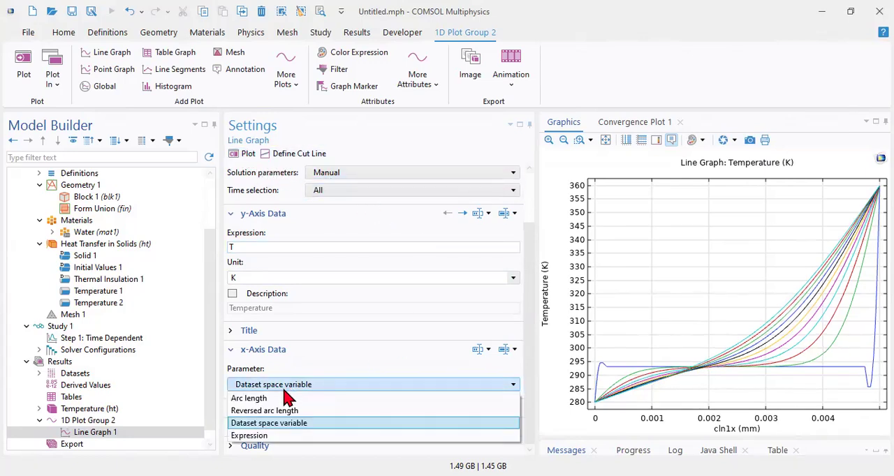
{"action": "left_click", "coordinate": [279, 436]}
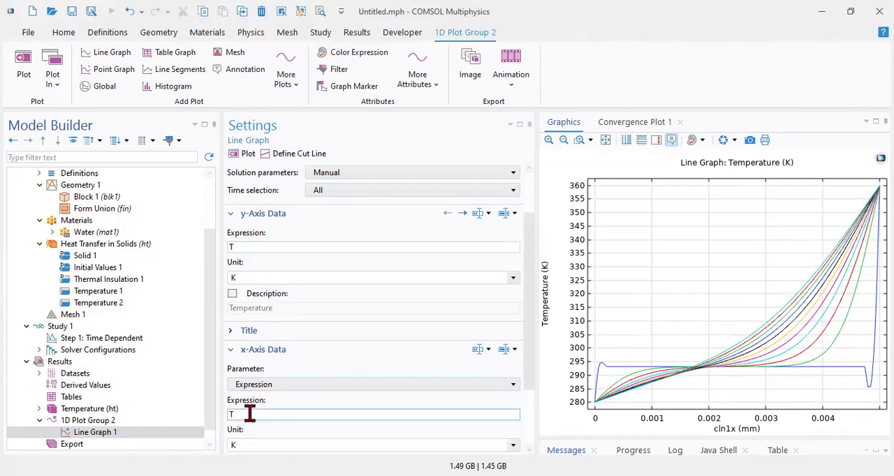
{"action": "left_click", "coordinate": [250, 414]}
{"action": "left_click", "coordinate": [244, 155]}
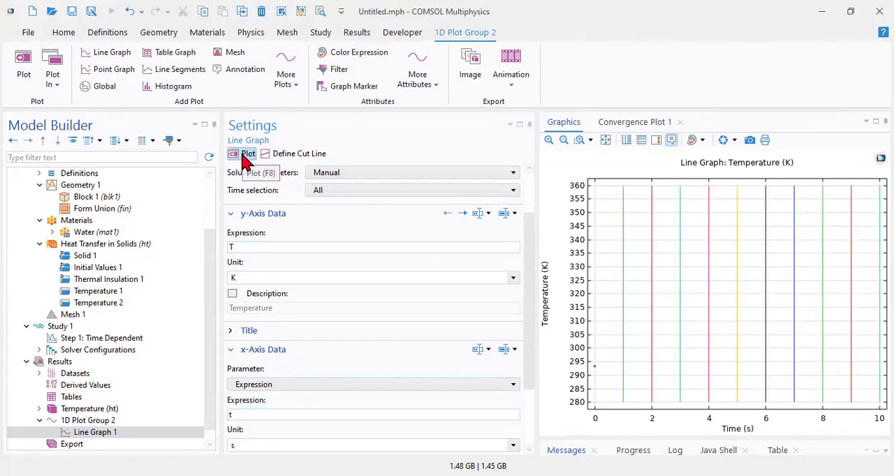
{"action": "mouse_move", "coordinate": [621, 254]}
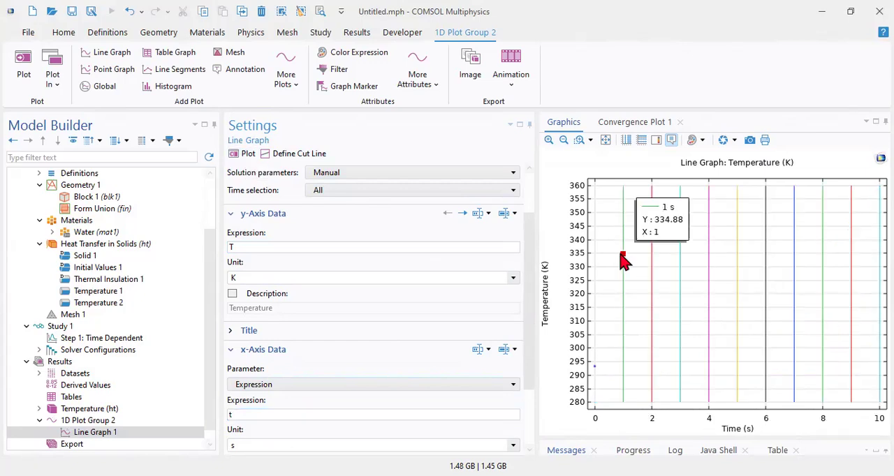
{"action": "mouse_move", "coordinate": [591, 370]}
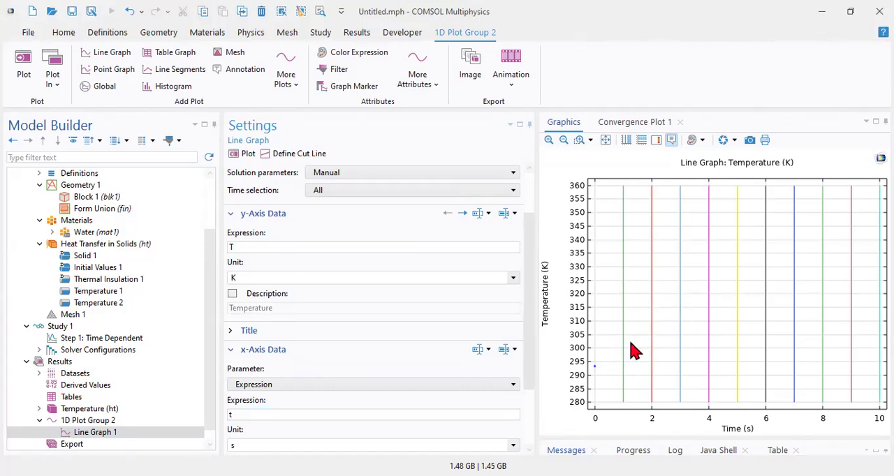
{"action": "mouse_move", "coordinate": [729, 394]}
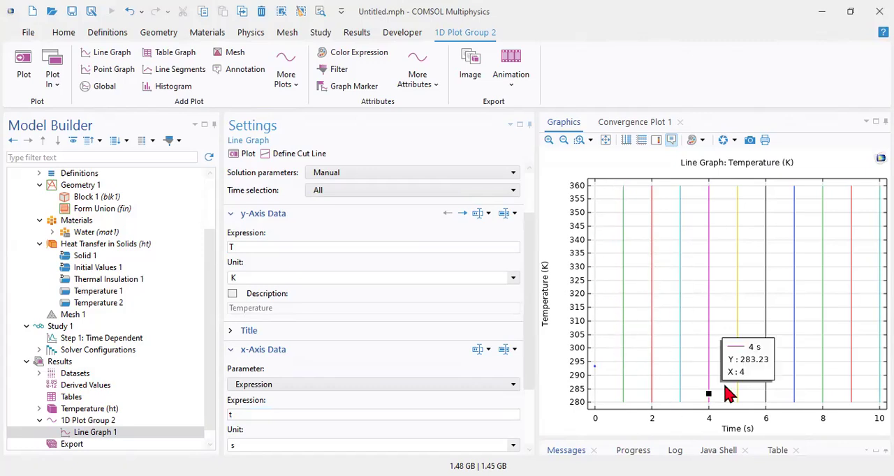
{"action": "mouse_move", "coordinate": [879, 243]}
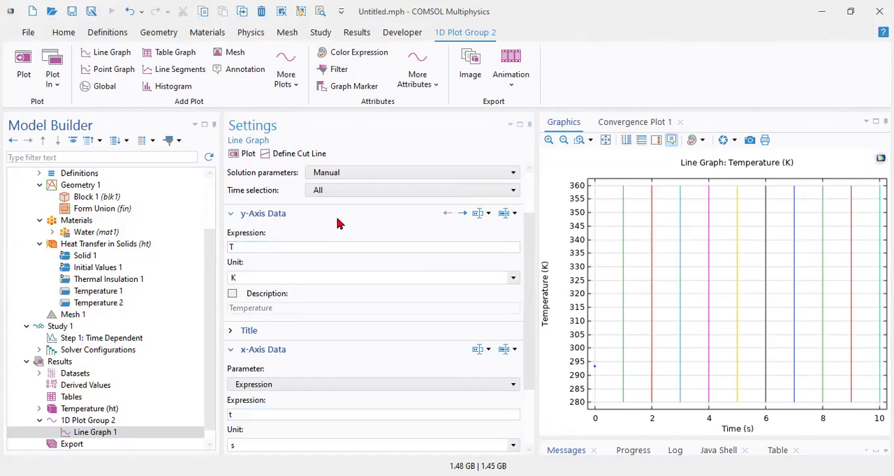
Step: Restore Arc length as the x-axis parameter and replot the line graph
{"action": "left_click", "coordinate": [272, 386]}
{"action": "left_click", "coordinate": [276, 399]}
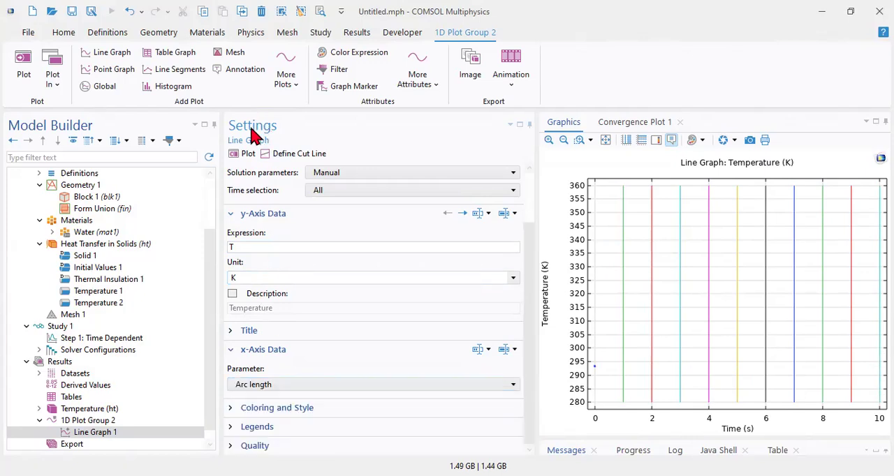
{"action": "left_click", "coordinate": [246, 154]}
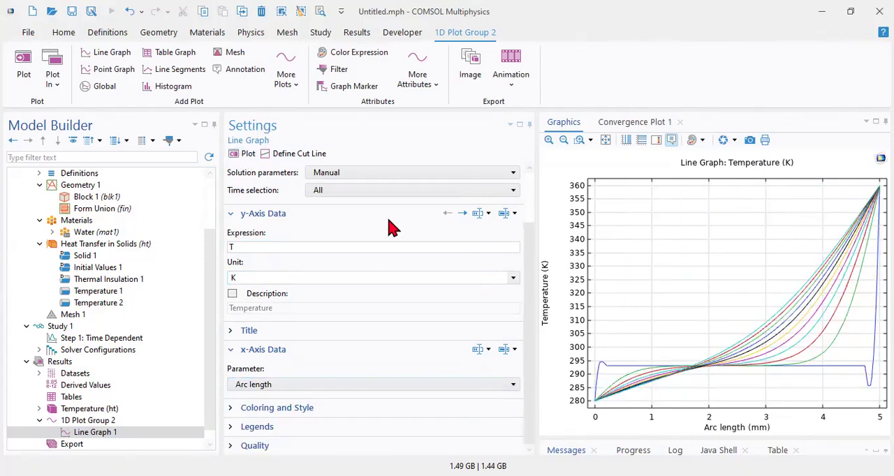
Step: Set the line graph's time selection to From list, choose 0 s, and replot the graph
{"action": "scroll", "coordinate": [530, 324], "scroll_direction": "up", "scroll_amount": 2}
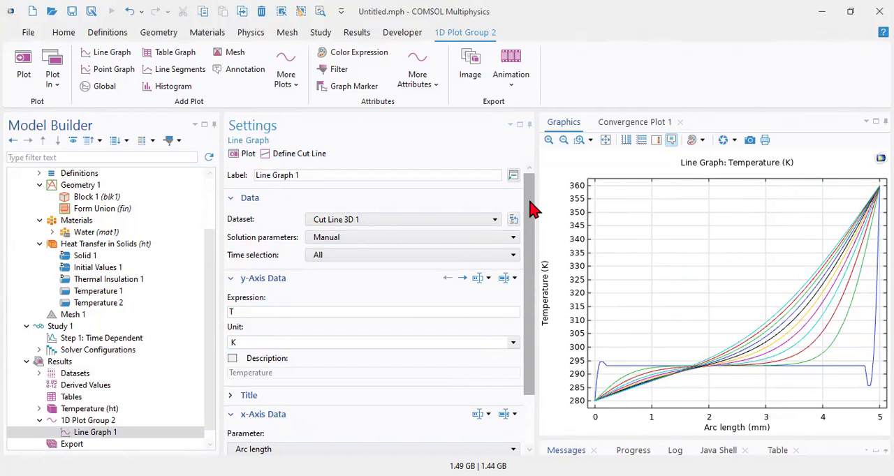
{"action": "left_click", "coordinate": [343, 256]}
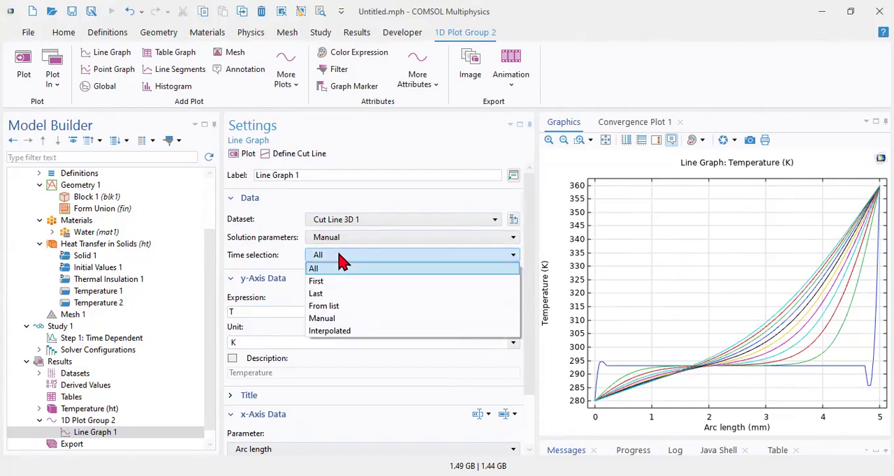
{"action": "left_click", "coordinate": [335, 307]}
{"action": "left_click", "coordinate": [265, 292]}
{"action": "left_click", "coordinate": [244, 154]}
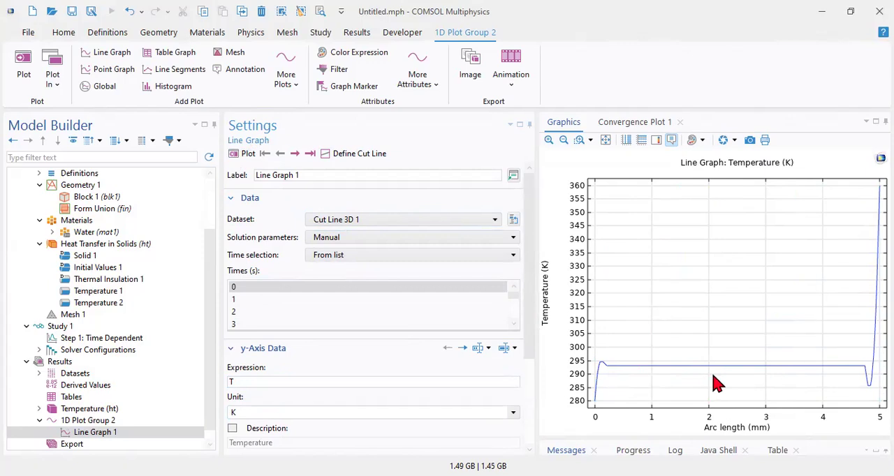
Step: Add 10 s to the line graph's selected times and replot it
{"action": "scroll", "coordinate": [249, 298], "scroll_direction": "down", "scroll_amount": 2}
{"action": "scroll", "coordinate": [249, 298], "scroll_direction": "down", "scroll_amount": 1}
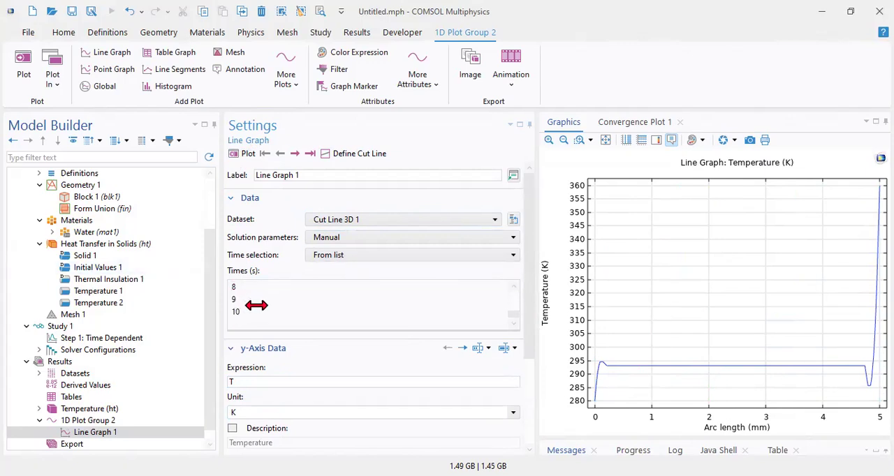
{"action": "scroll", "coordinate": [251, 308], "scroll_direction": "up", "scroll_amount": 3}
{"action": "scroll", "coordinate": [243, 289], "scroll_direction": "down", "scroll_amount": 3}
{"action": "left_click", "coordinate": [255, 311]}
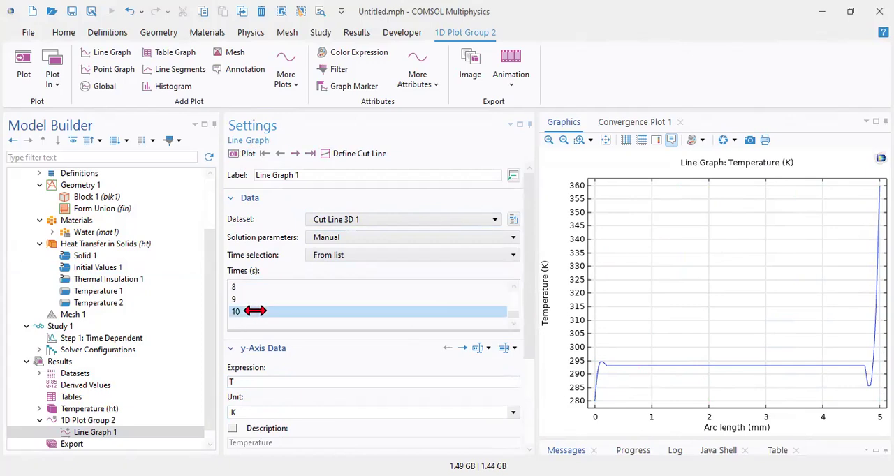
{"action": "left_click", "coordinate": [233, 155]}
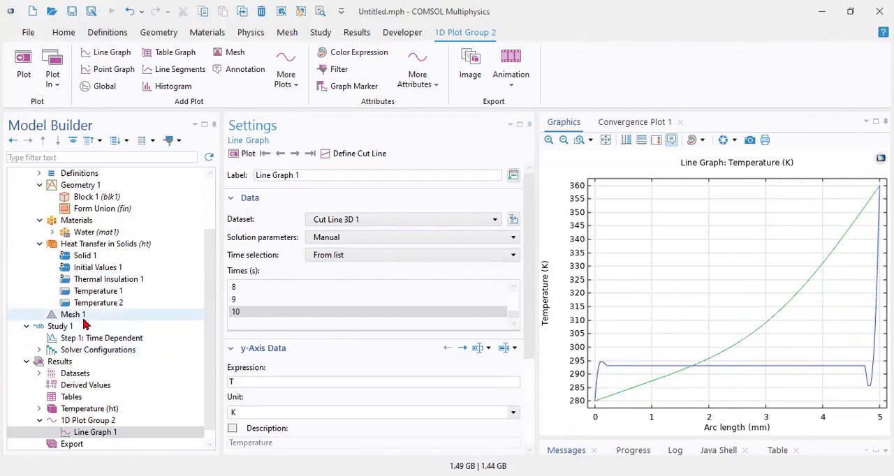
Step: Set the Time Dependent step's output times to range(0,5,60) in seconds and compute the study
{"action": "scroll", "coordinate": [84, 356], "scroll_direction": "down", "scroll_amount": 1}
{"action": "left_click", "coordinate": [83, 397]}
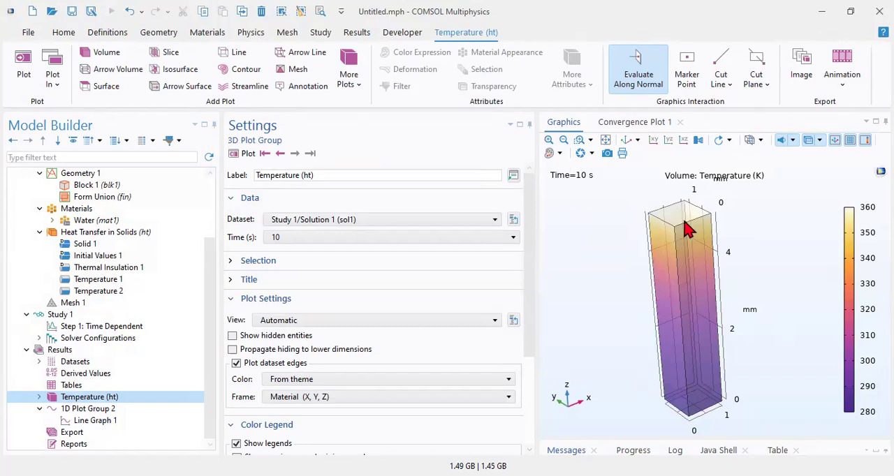
{"action": "left_click", "coordinate": [70, 327]}
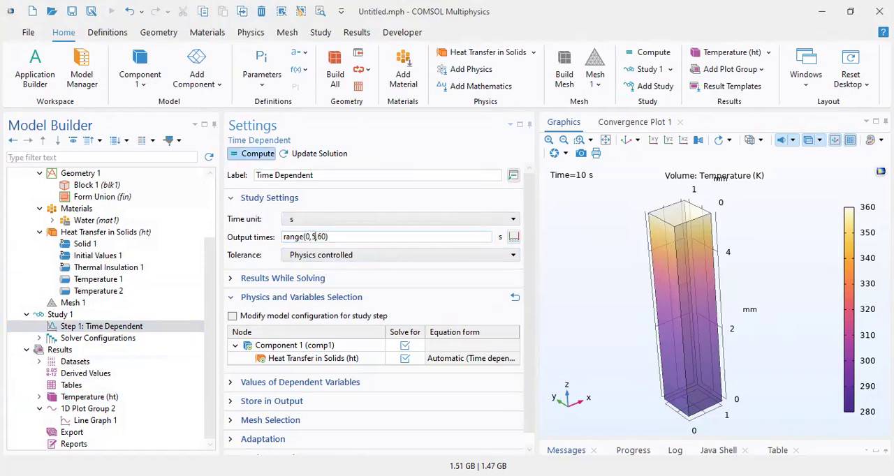
{"action": "left_click", "coordinate": [252, 153]}
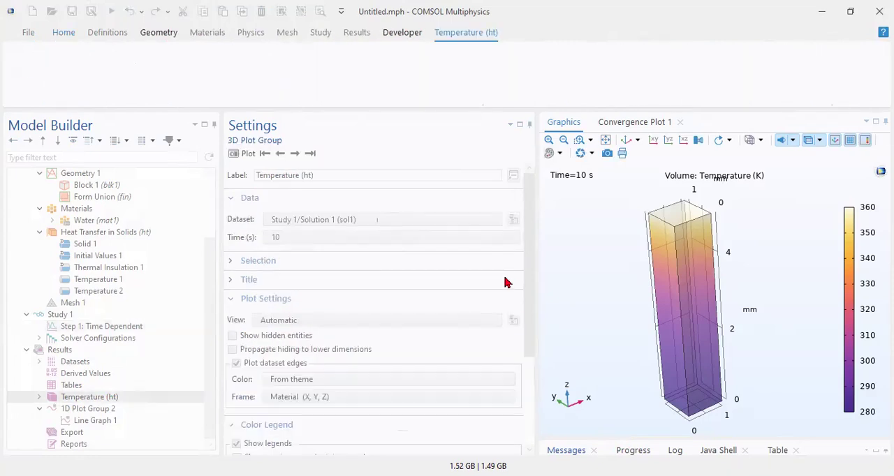
Step: Set the 3D temperature plot's time to 60 s and replot it
{"action": "left_click", "coordinate": [317, 238]}
{"action": "left_click", "coordinate": [316, 238]}
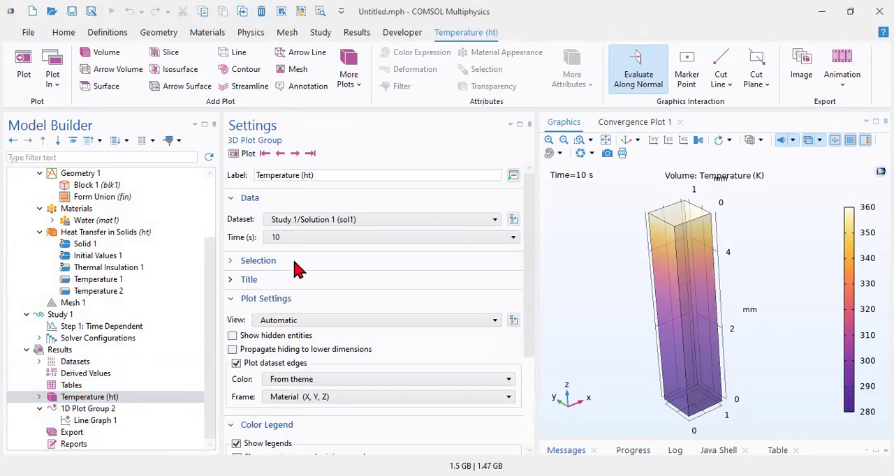
{"action": "left_click", "coordinate": [307, 243]}
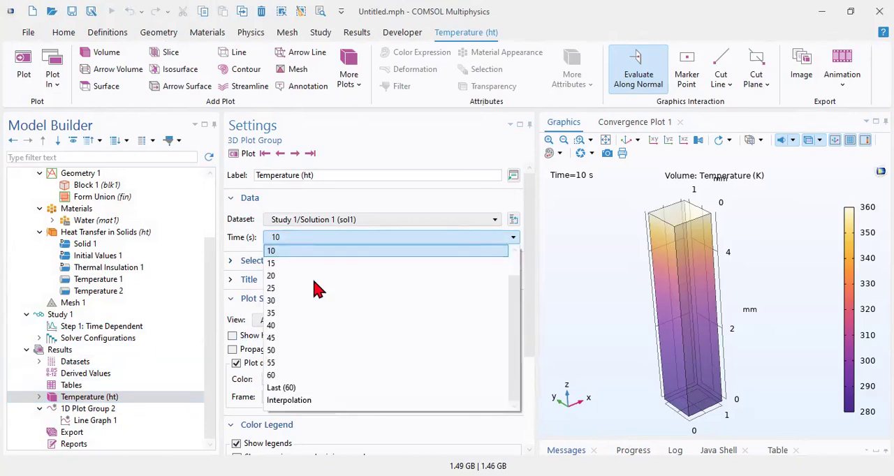
{"action": "left_click", "coordinate": [279, 381]}
{"action": "left_click", "coordinate": [236, 153]}
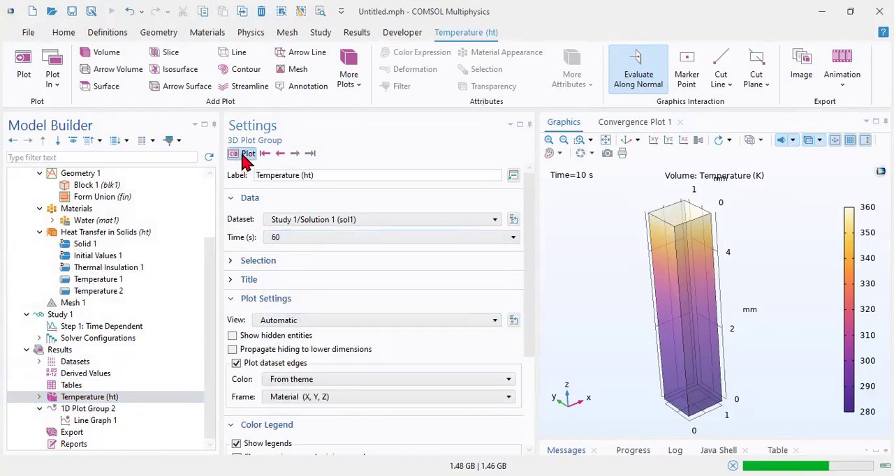
Step: Turn off transparency in the 3D temperature plot and view the block from a lower angle
{"action": "left_click", "coordinate": [626, 140]}
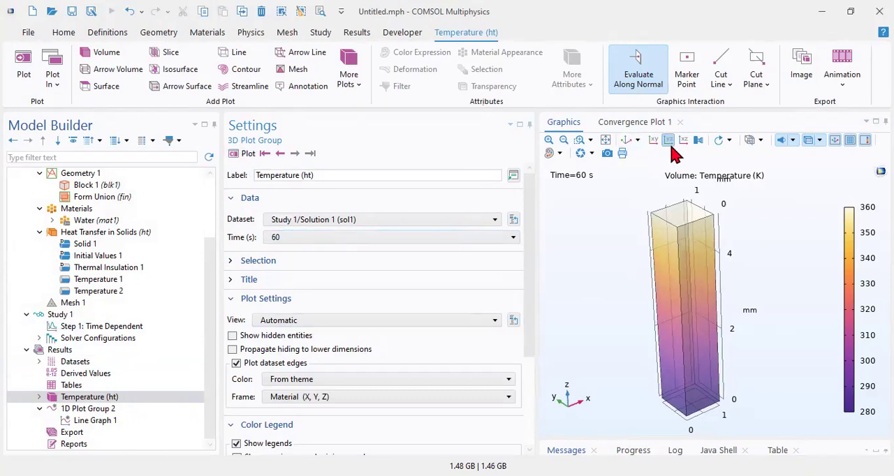
{"action": "left_click", "coordinate": [808, 141]}
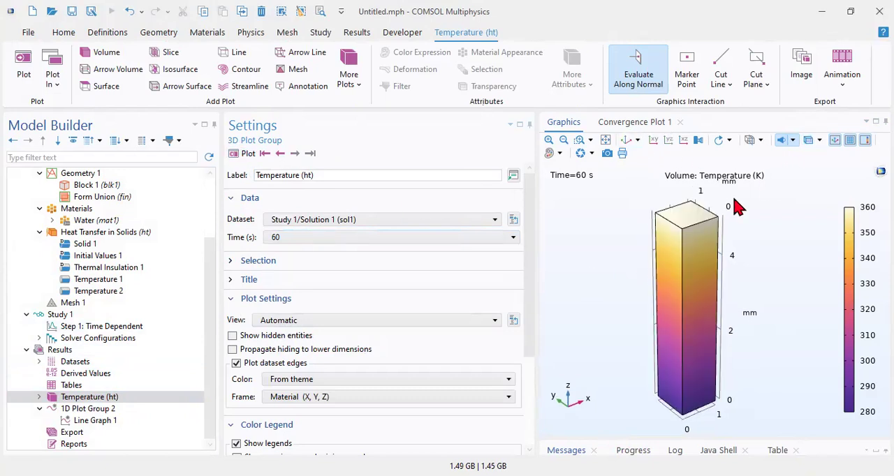
{"action": "left_click_drag", "start_coordinate": [633, 219], "coordinate": [624, 198]}
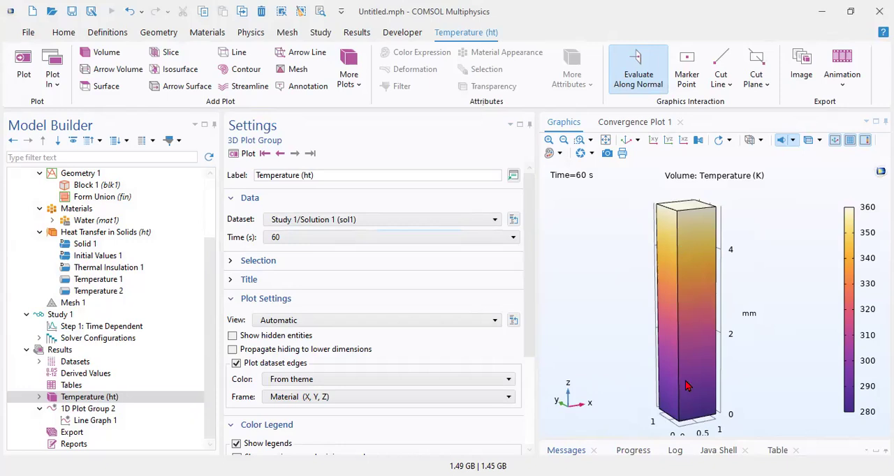
Step: Plot the block's temperature at 10 s for comparison, then replot it at 60 s
{"action": "left_click", "coordinate": [322, 238]}
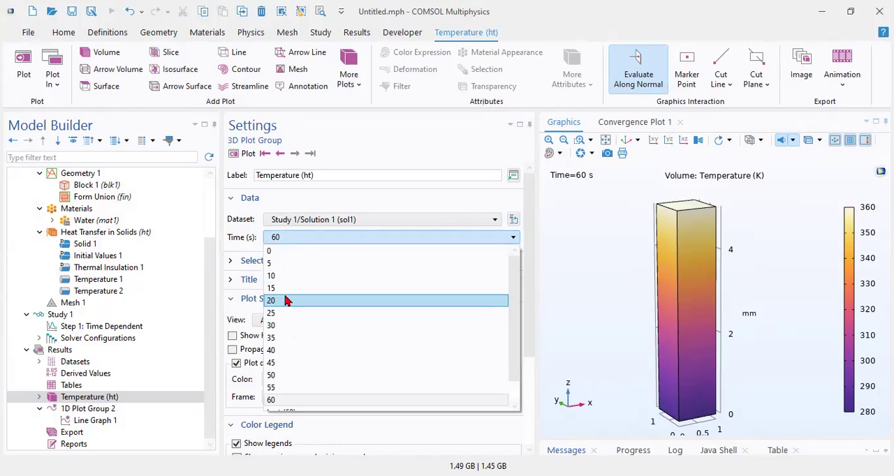
{"action": "left_click", "coordinate": [285, 277]}
{"action": "left_click", "coordinate": [244, 153]}
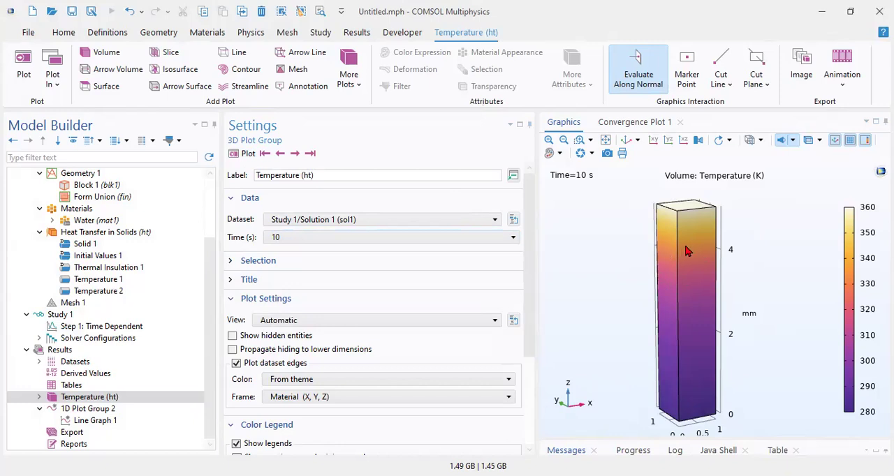
{"action": "left_click", "coordinate": [352, 237]}
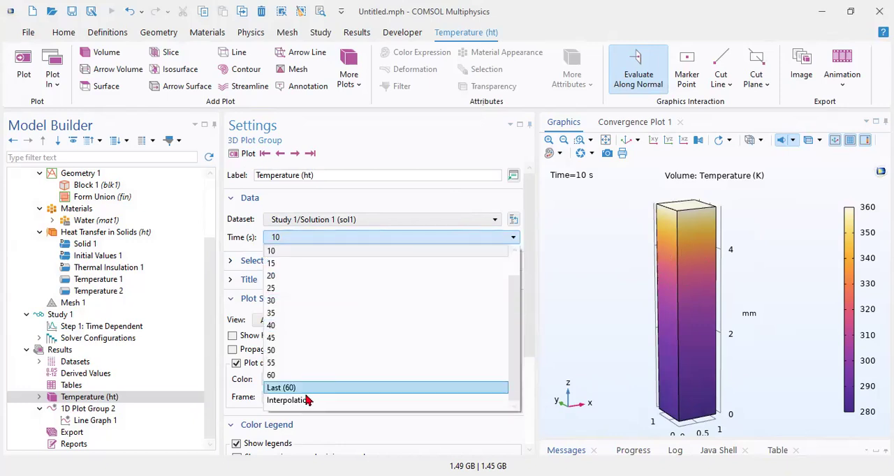
{"action": "left_click", "coordinate": [303, 374]}
{"action": "left_click", "coordinate": [248, 154]}
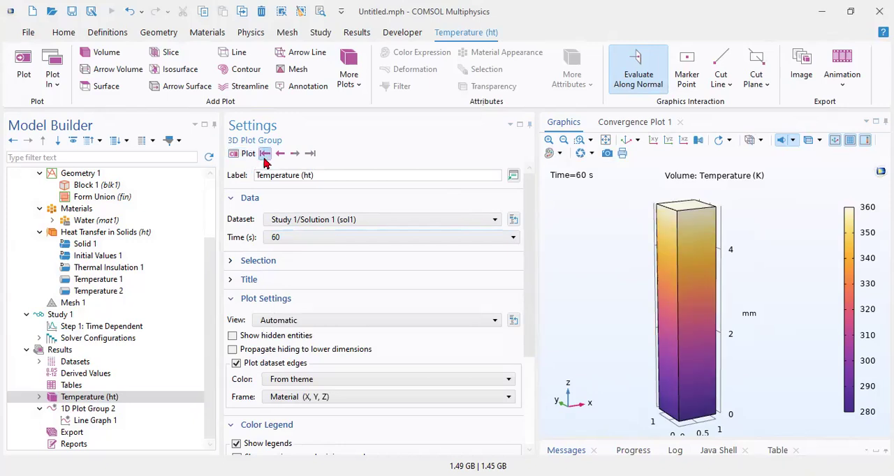
Step: Add 60 s to the selected times of Line Graph 1 and replot it
{"action": "left_click", "coordinate": [108, 411]}
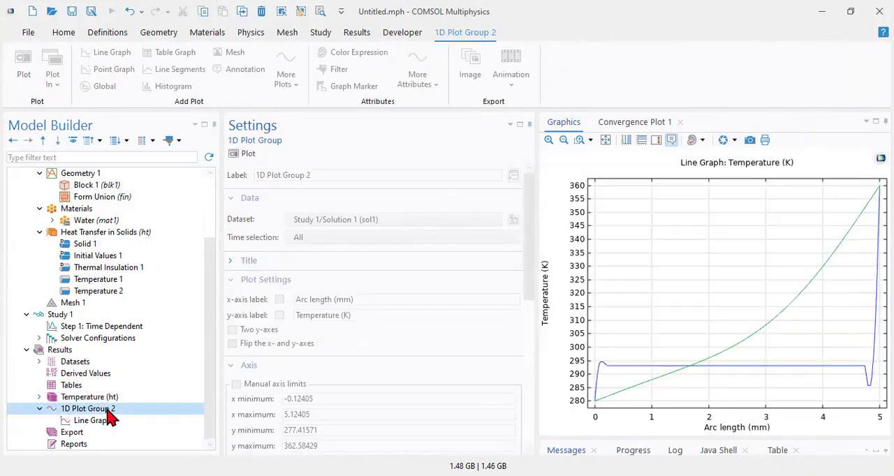
{"action": "left_click", "coordinate": [105, 421]}
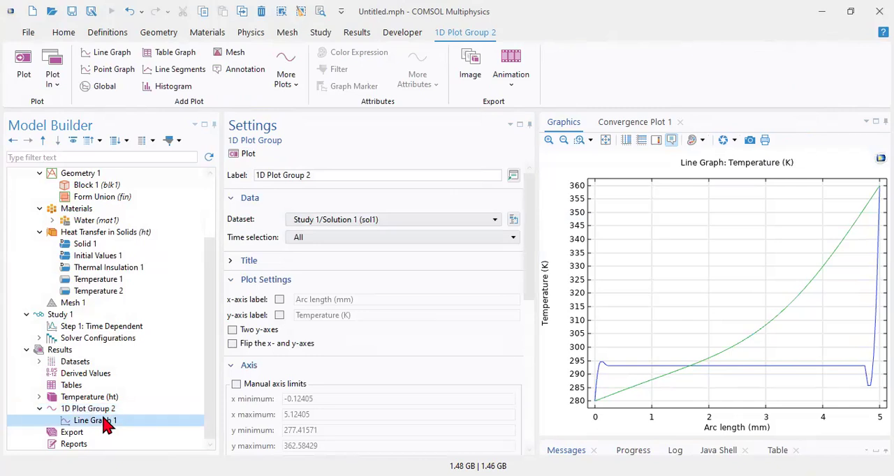
{"action": "scroll", "coordinate": [314, 321], "scroll_direction": "down", "scroll_amount": 1}
{"action": "scroll", "coordinate": [314, 320], "scroll_direction": "up", "scroll_amount": 1}
{"action": "scroll", "coordinate": [283, 304], "scroll_direction": "down", "scroll_amount": 4}
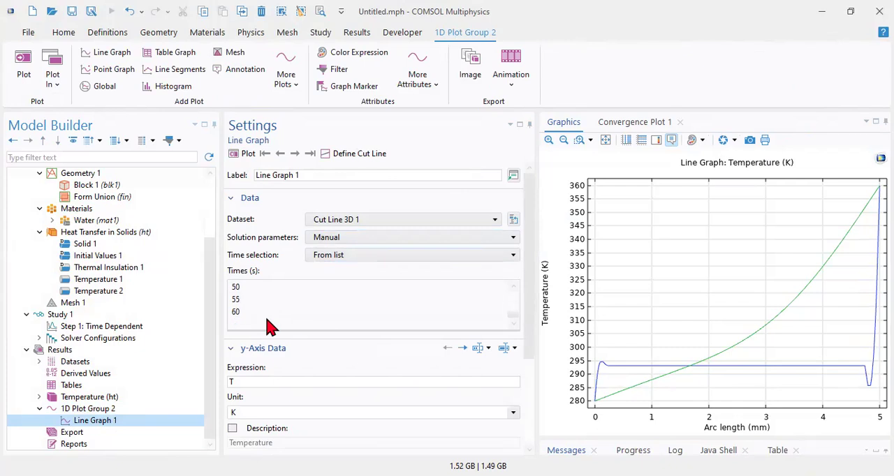
{"action": "left_click", "coordinate": [256, 312]}
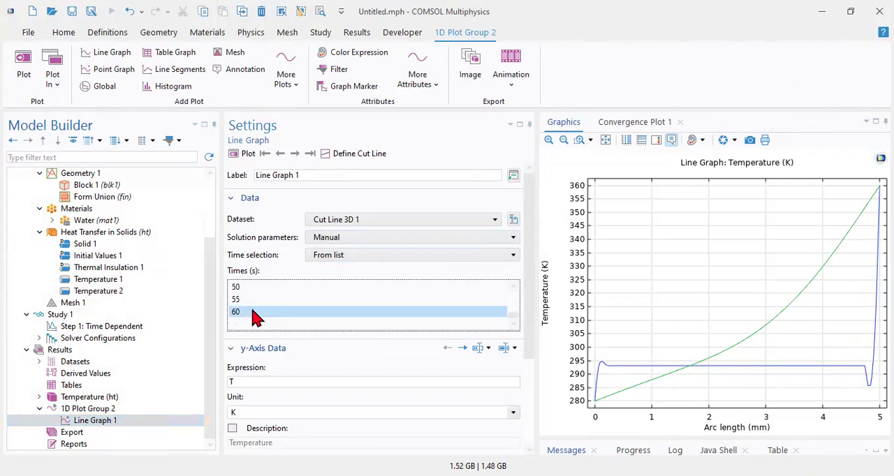
{"action": "left_click", "coordinate": [244, 153]}
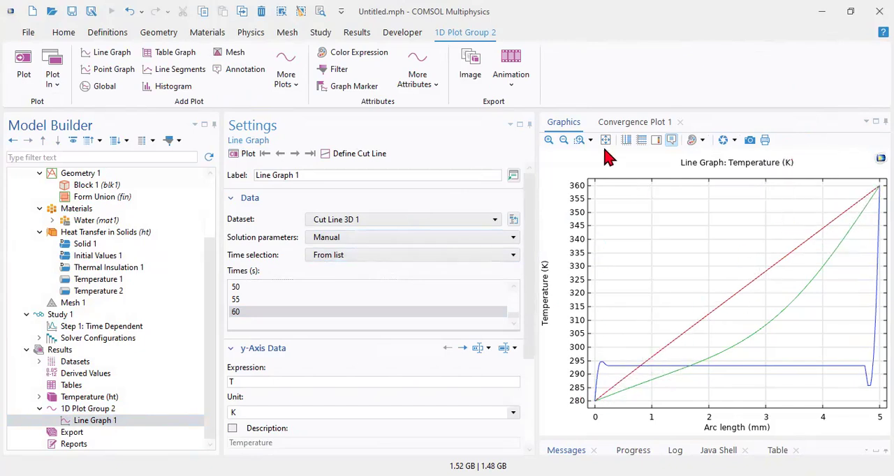
Step: Change the Time Dependent step to minutes with output times range(0,1,10) and recompute the study
{"action": "left_click", "coordinate": [112, 328]}
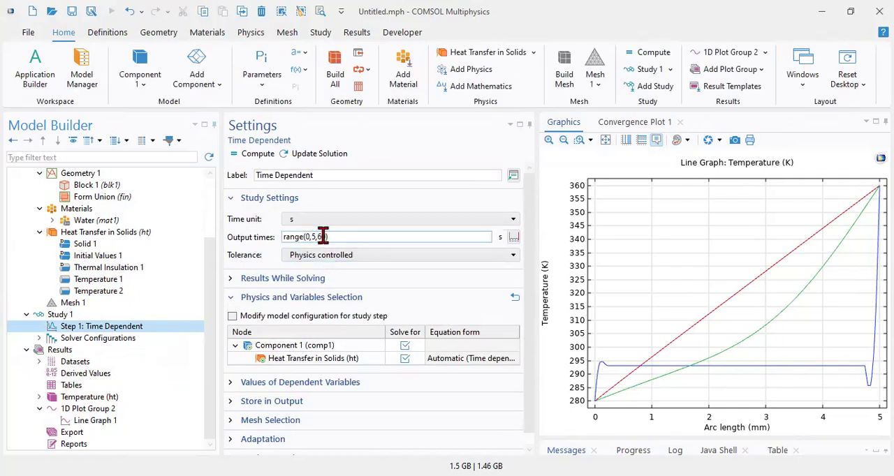
{"action": "left_click", "coordinate": [318, 236]}
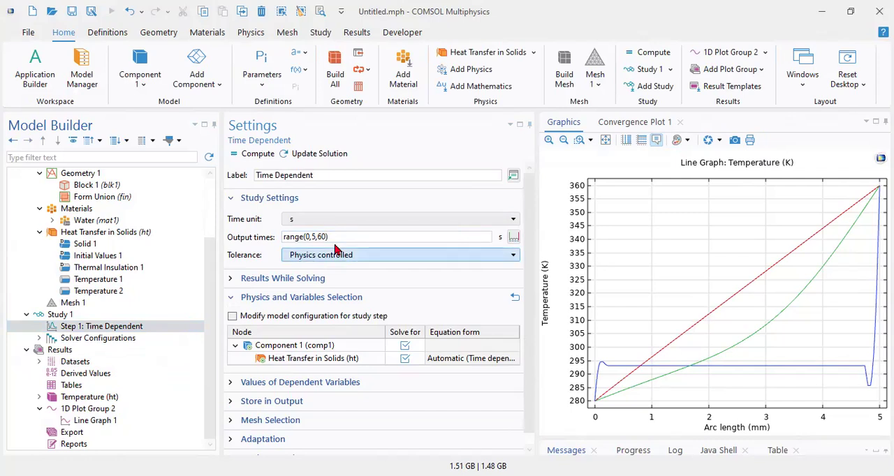
{"action": "left_click", "coordinate": [300, 219]}
{"action": "left_click", "coordinate": [296, 310]}
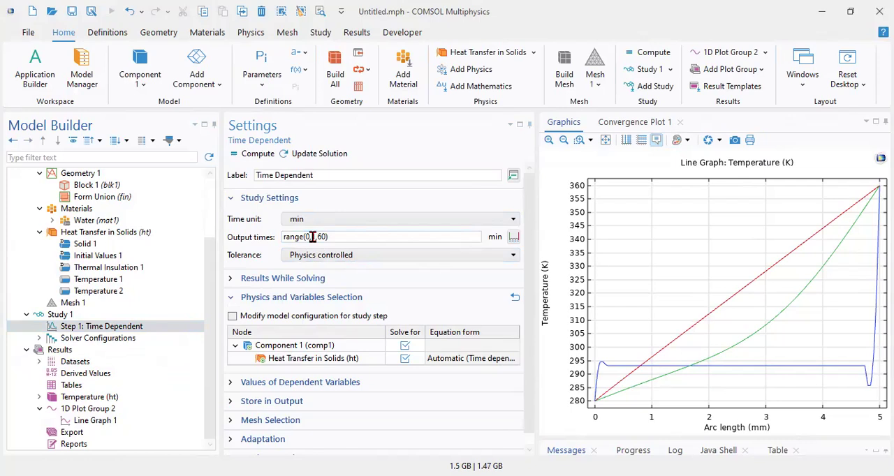
{"action": "left_click", "coordinate": [249, 154]}
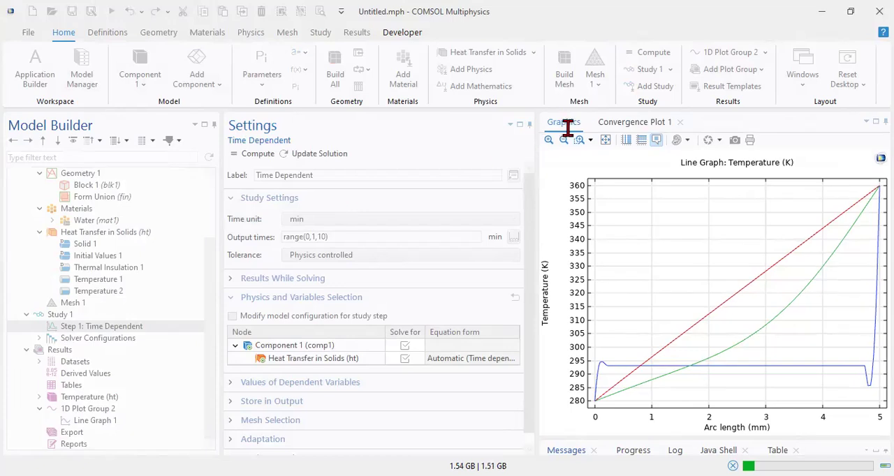
{"action": "left_click", "coordinate": [611, 123]}
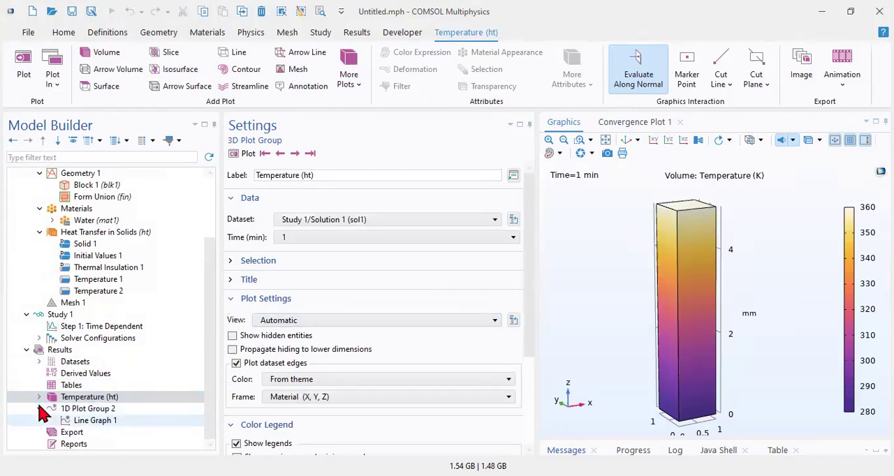
Step: Add 10 min to the selected times of Line Graph 1, replot it, and inspect points along the 10 min curve
{"action": "left_click", "coordinate": [83, 410]}
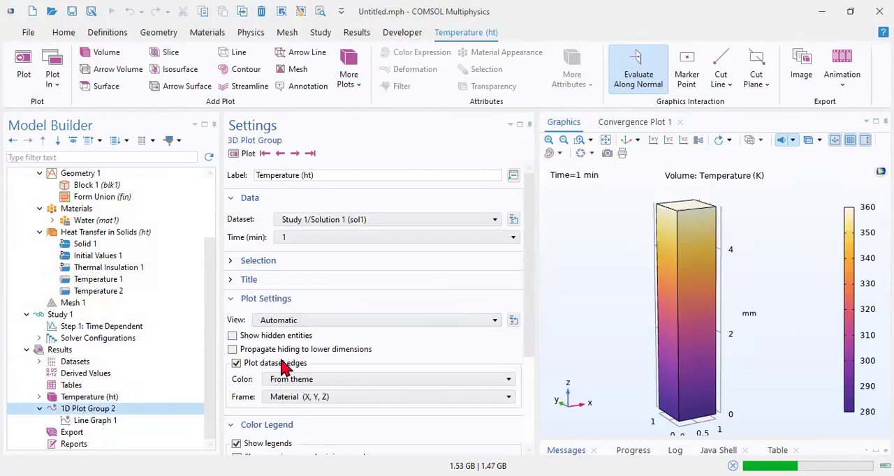
{"action": "left_click", "coordinate": [106, 421]}
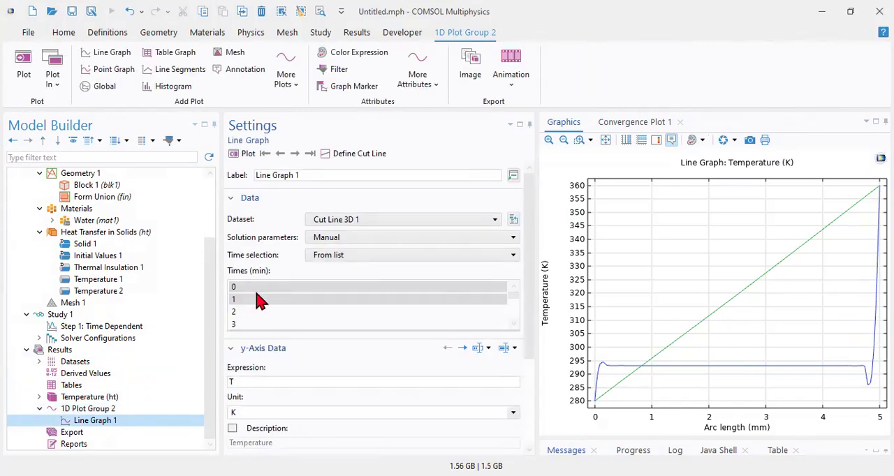
{"action": "scroll", "coordinate": [259, 301], "scroll_direction": "down", "scroll_amount": 3}
{"action": "scroll", "coordinate": [260, 325], "scroll_direction": "up", "scroll_amount": 3}
{"action": "scroll", "coordinate": [257, 325], "scroll_direction": "down", "scroll_amount": 1}
{"action": "scroll", "coordinate": [253, 326], "scroll_direction": "down", "scroll_amount": 2}
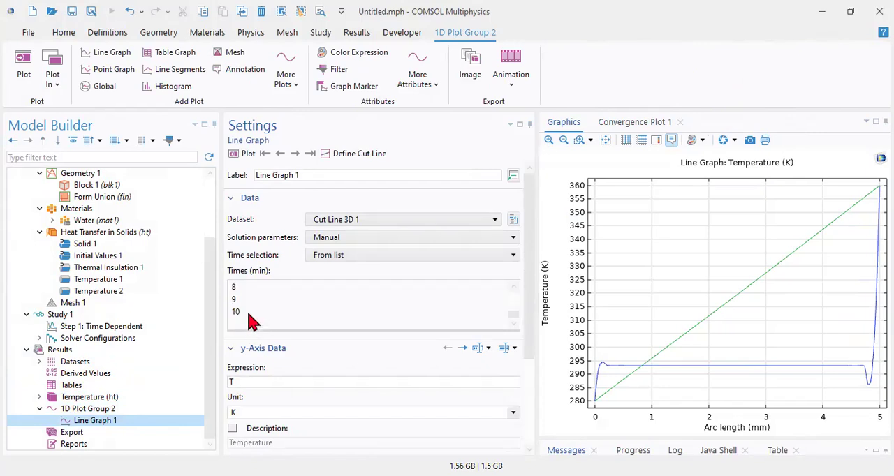
{"action": "left_click", "coordinate": [250, 312]}
{"action": "left_click", "coordinate": [246, 156]}
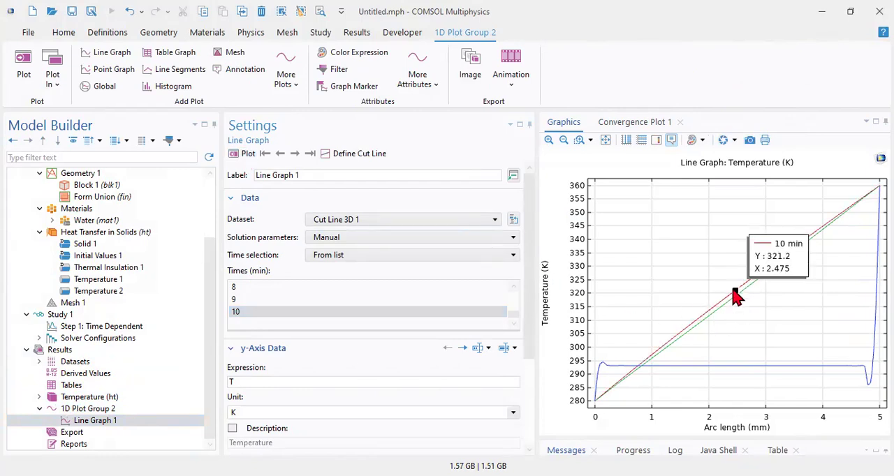
{"action": "mouse_move", "coordinate": [731, 294]}
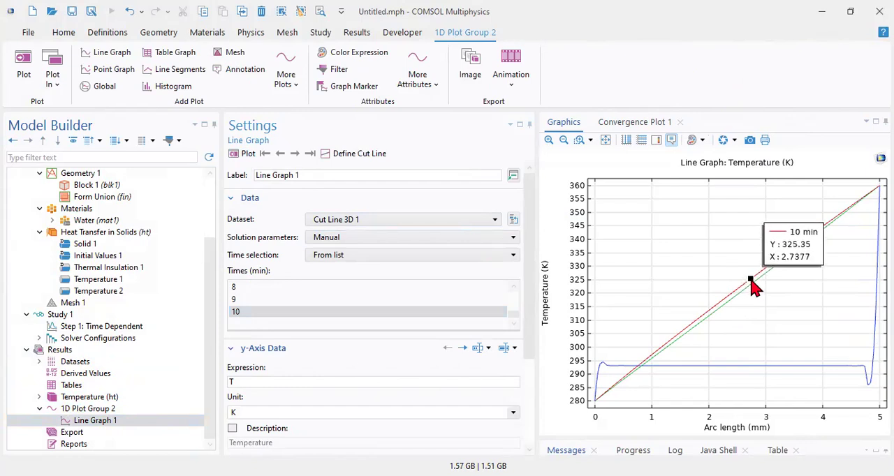
Step: Plot the block's temperature at 10 min, 8 min and 4 min in turn
{"action": "left_click", "coordinate": [91, 397]}
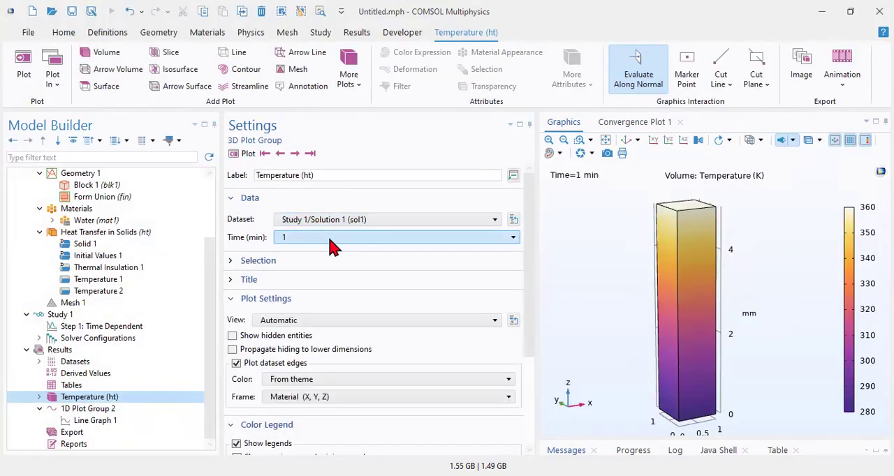
{"action": "left_click", "coordinate": [329, 239]}
{"action": "left_click", "coordinate": [300, 376]}
{"action": "left_click", "coordinate": [242, 155]}
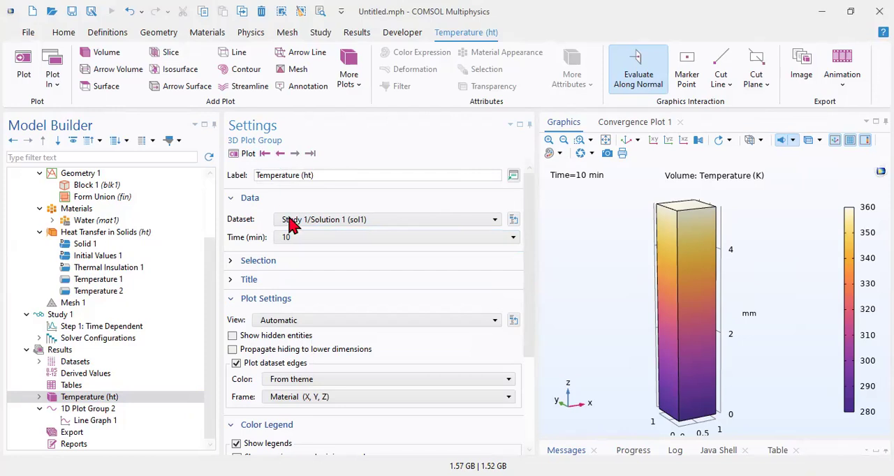
{"action": "left_click", "coordinate": [299, 239]}
{"action": "left_click", "coordinate": [292, 351]}
{"action": "left_click", "coordinate": [242, 155]}
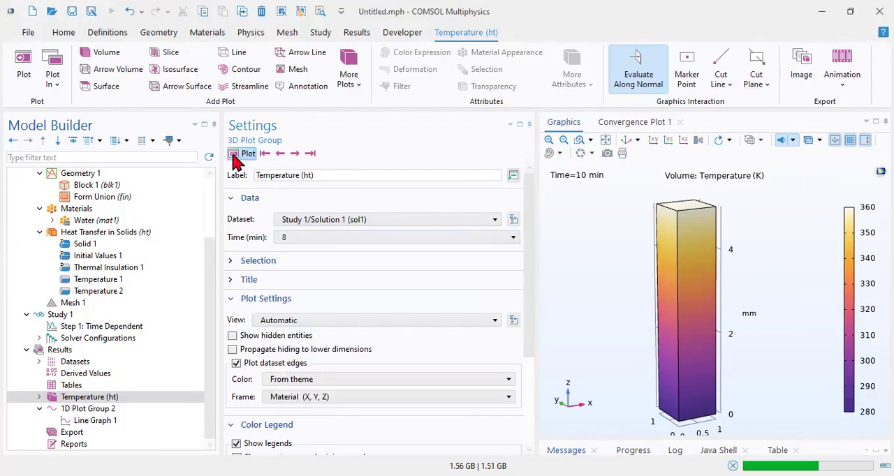
{"action": "left_click", "coordinate": [351, 239]}
{"action": "left_click", "coordinate": [316, 302]}
{"action": "left_click", "coordinate": [242, 155]}
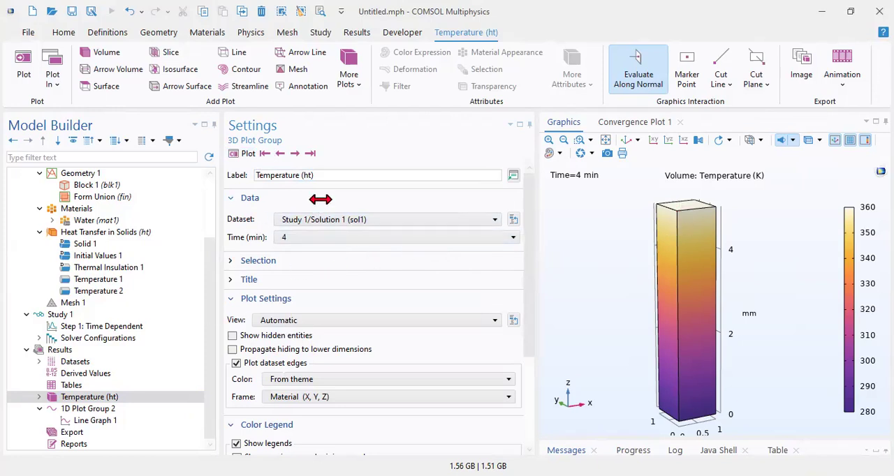
Step: Step the block's temperature plot back to 0 min, then forward through each output time to 10 min
{"action": "left_click", "coordinate": [280, 154]}
{"action": "left_click", "coordinate": [280, 153]}
{"action": "left_click", "coordinate": [279, 154]}
{"action": "left_click", "coordinate": [279, 154]}
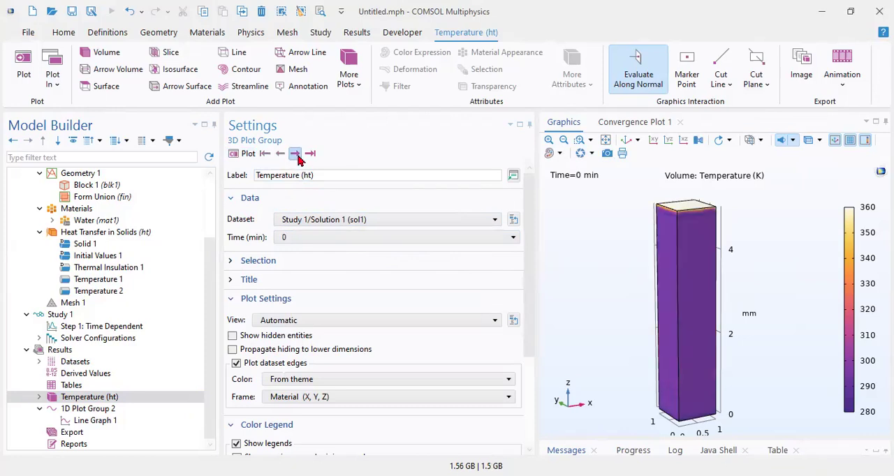
{"action": "left_click", "coordinate": [295, 154]}
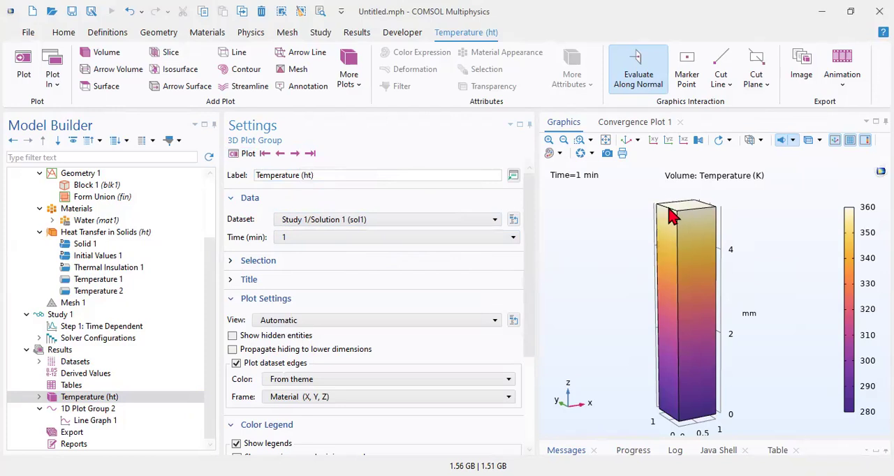
{"action": "left_click", "coordinate": [295, 153]}
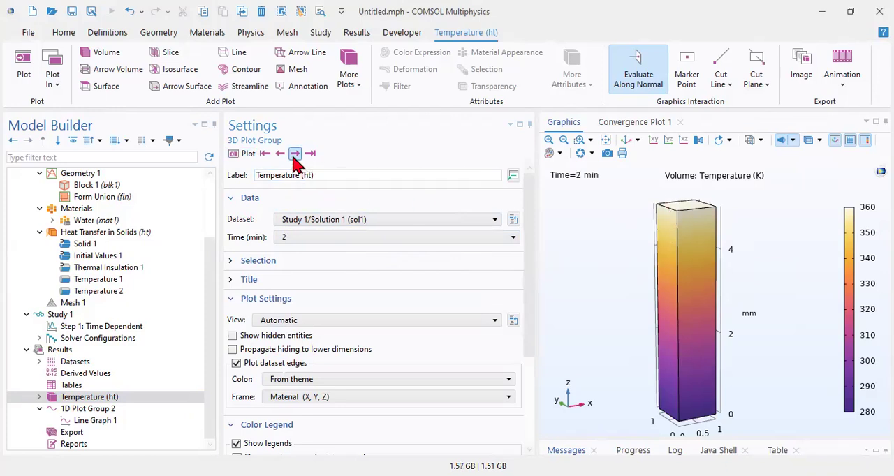
{"action": "left_click", "coordinate": [295, 154]}
{"action": "left_click", "coordinate": [295, 154]}
{"action": "left_click", "coordinate": [294, 153]}
{"action": "left_click", "coordinate": [294, 153]}
{"action": "left_click", "coordinate": [294, 154]}
{"action": "left_click", "coordinate": [295, 153]}
{"action": "left_click", "coordinate": [294, 154]}
Step: Set the height of Block 1 to 1 mm and recompute Study 1
{"action": "scroll", "coordinate": [94, 272], "scroll_direction": "up", "scroll_amount": 2}
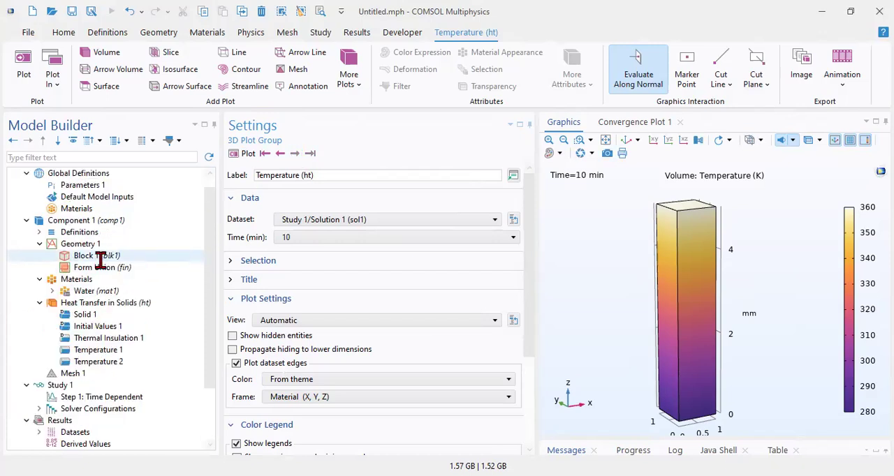
{"action": "left_click", "coordinate": [89, 255]}
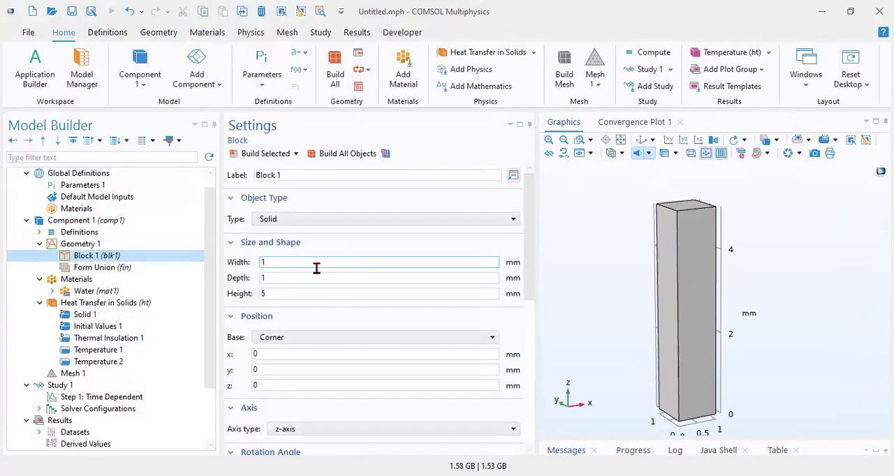
{"action": "left_click", "coordinate": [277, 295]}
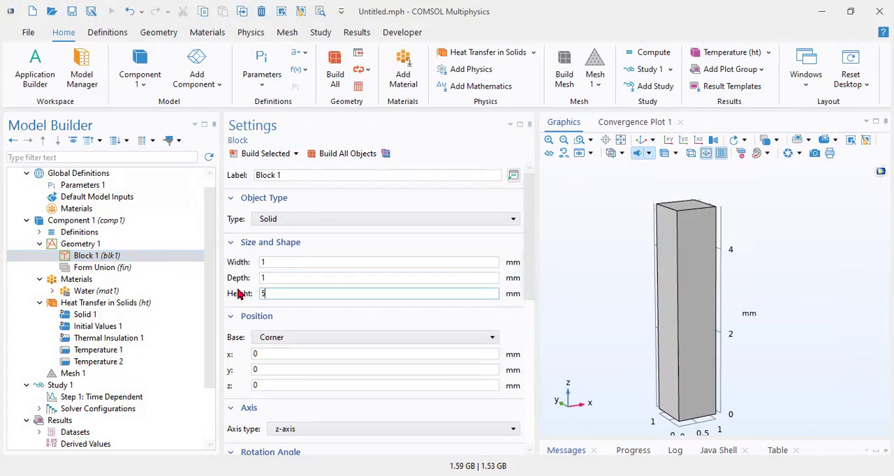
{"action": "key", "text": "BackSpace"}
{"action": "type", "text": "1"}
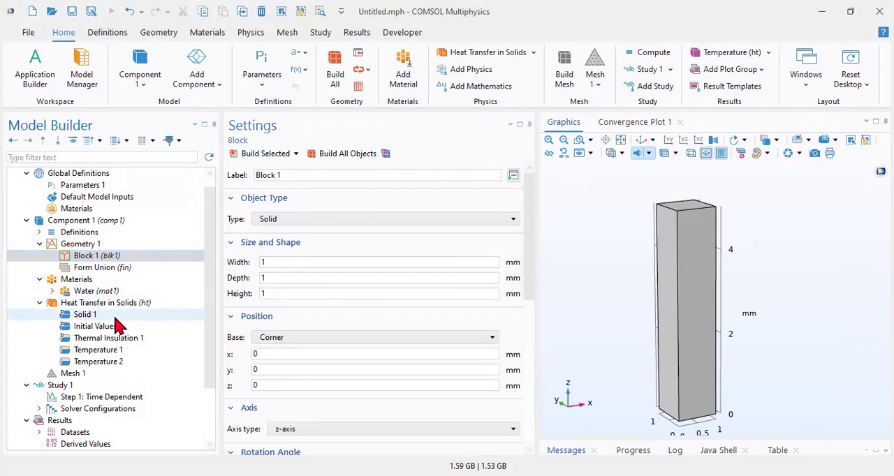
{"action": "scroll", "coordinate": [101, 334], "scroll_direction": "down", "scroll_amount": 2}
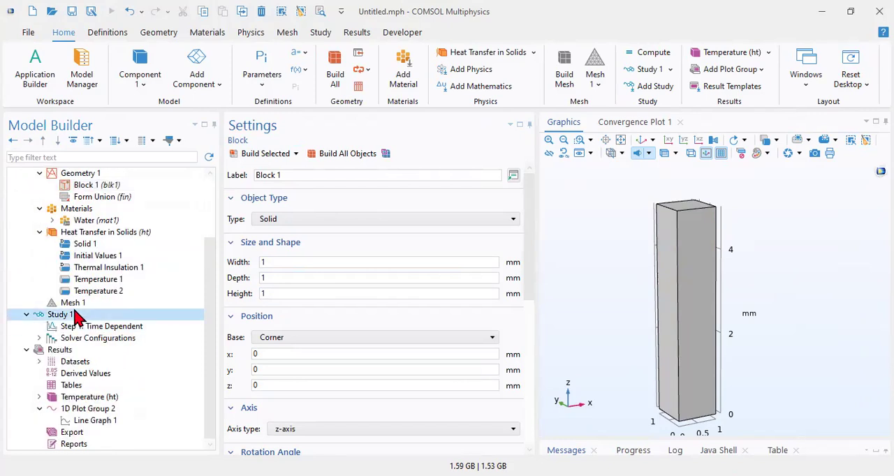
{"action": "left_click", "coordinate": [87, 314]}
{"action": "left_click", "coordinate": [251, 154]}
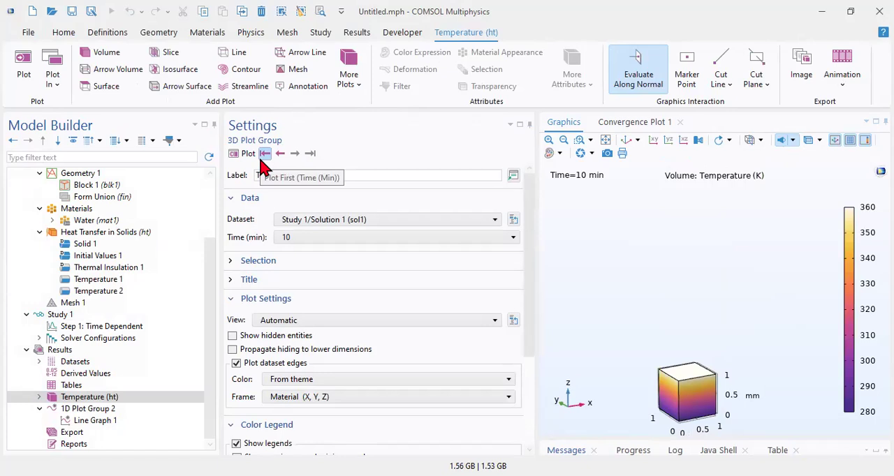
Step: Fit the cube in view and compare its temperature plots at the first, intermediate and last output times, ending at 0 min
{"action": "left_click", "coordinate": [605, 139]}
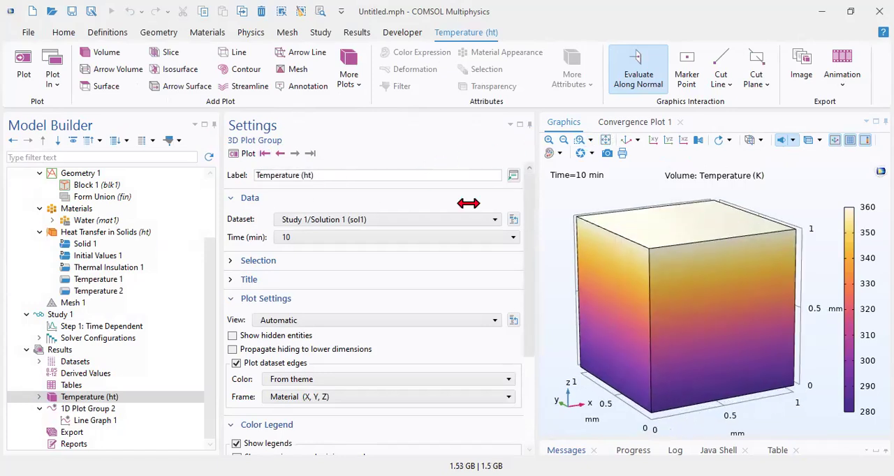
{"action": "left_click", "coordinate": [279, 153]}
{"action": "left_click", "coordinate": [279, 155]}
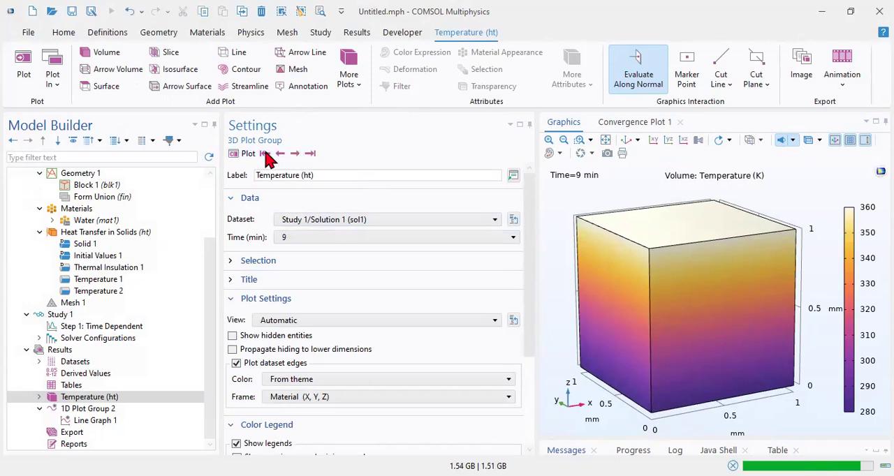
{"action": "left_click", "coordinate": [265, 153]}
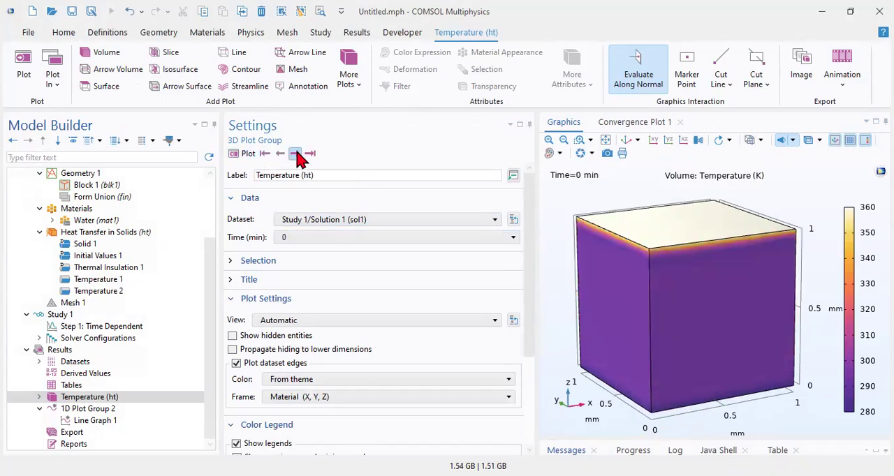
{"action": "left_click", "coordinate": [295, 154]}
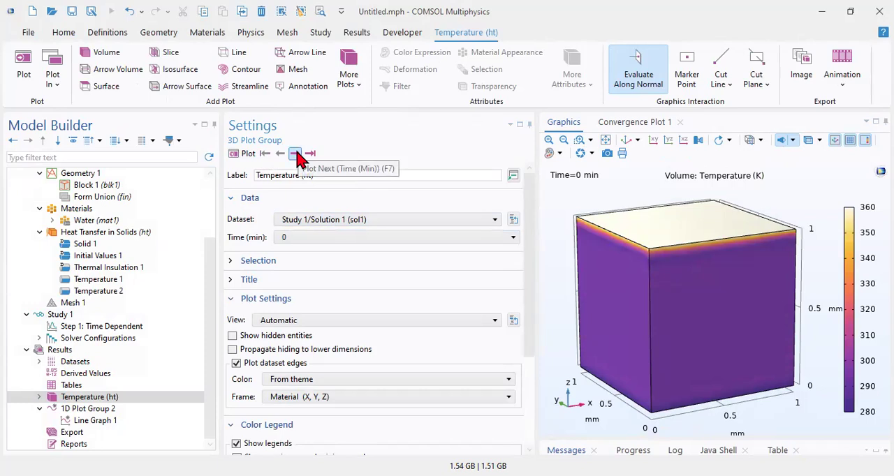
{"action": "left_click", "coordinate": [295, 154]}
{"action": "left_click", "coordinate": [310, 155]}
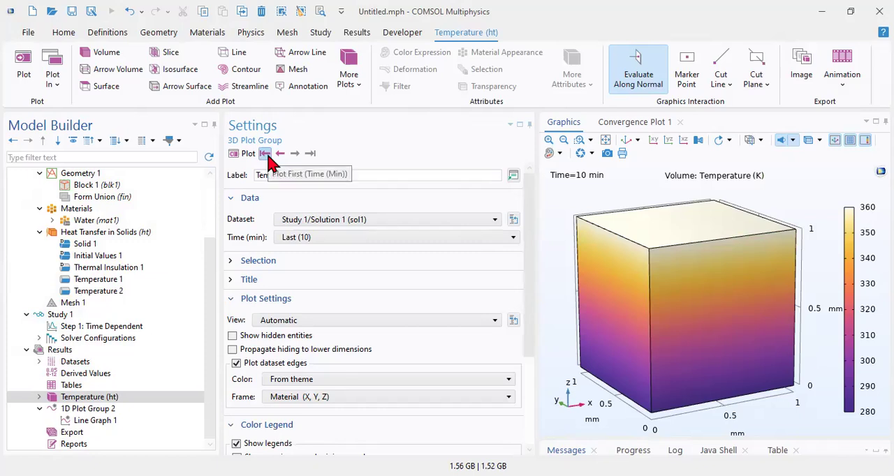
{"action": "left_click", "coordinate": [266, 154]}
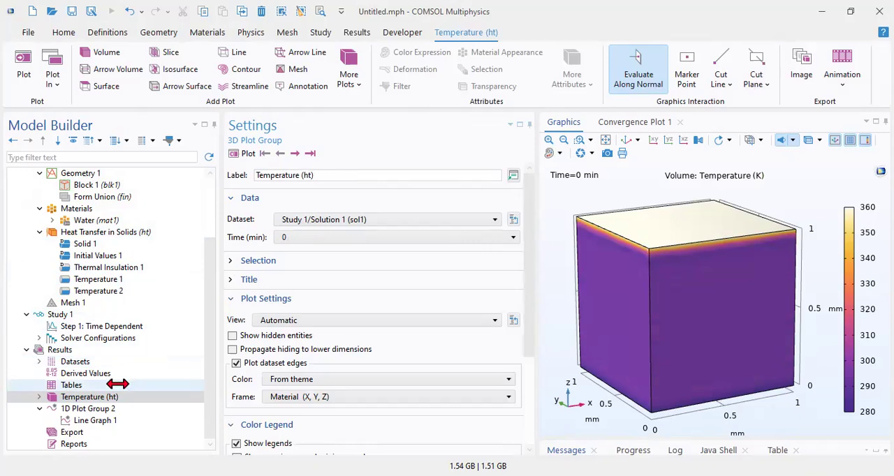
Step: Set the time selection of Line Graph 1 to All and replot it
{"action": "left_click", "coordinate": [98, 408]}
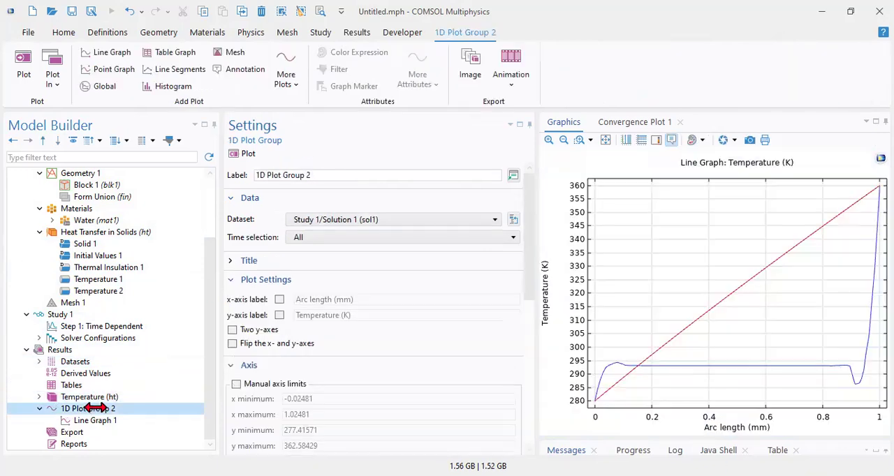
{"action": "left_click", "coordinate": [91, 421]}
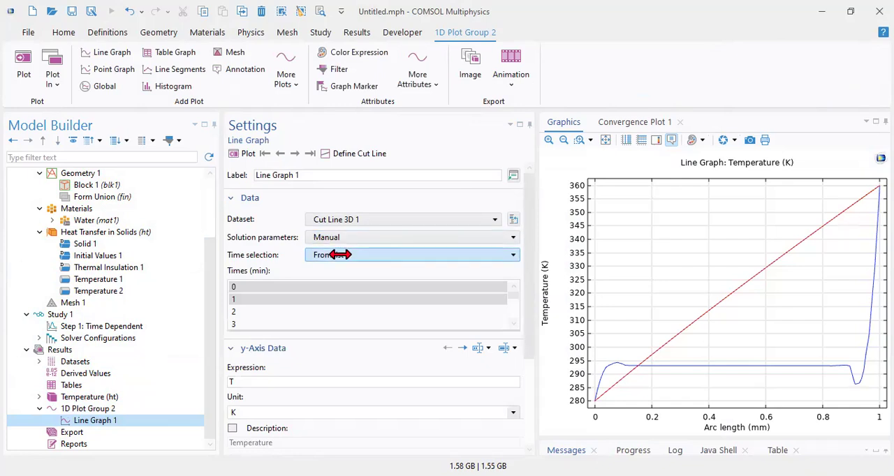
{"action": "left_click", "coordinate": [333, 255]}
{"action": "left_click", "coordinate": [326, 268]}
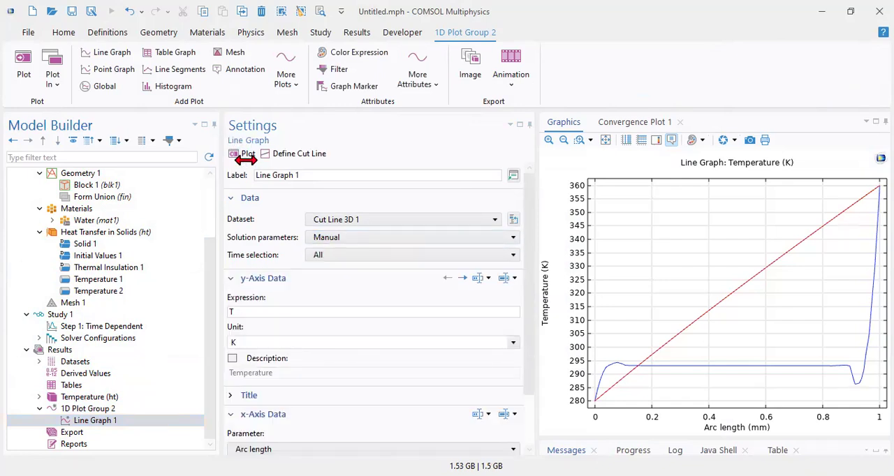
{"action": "left_click", "coordinate": [242, 153]}
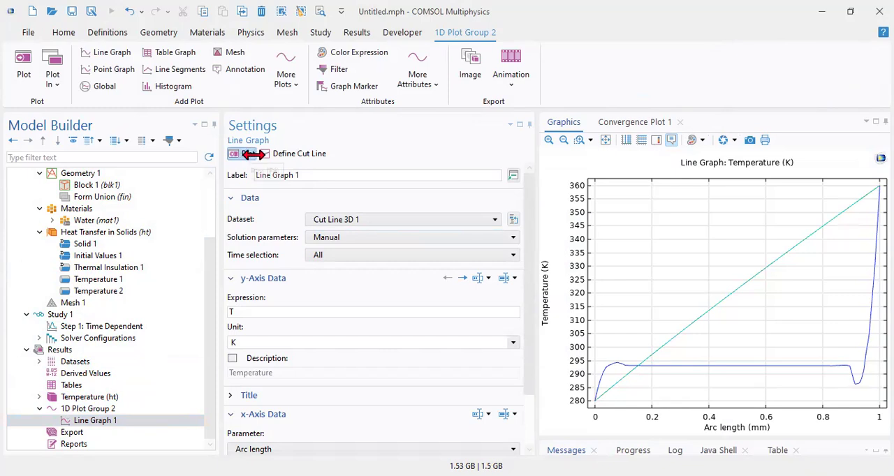
Step: Examine the middle of the overlapping temperature curves up close, then restore the full graph, keeping the solution parameters on Manual
{"action": "mouse_move", "coordinate": [723, 307]}
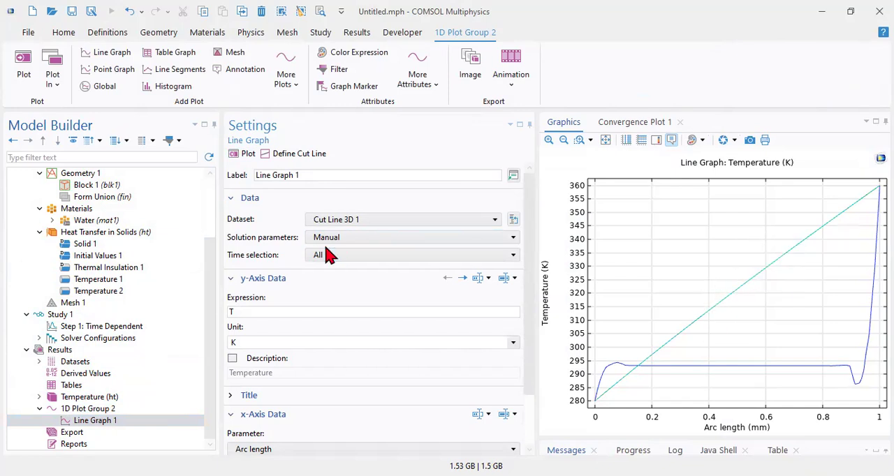
{"action": "left_click", "coordinate": [579, 139]}
{"action": "left_click_drag", "start_coordinate": [720, 276], "coordinate": [755, 302]}
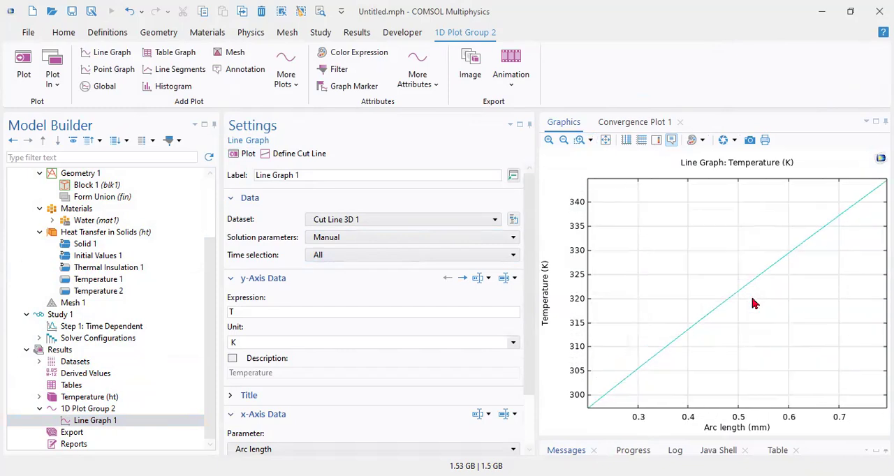
{"action": "left_click", "coordinate": [605, 140]}
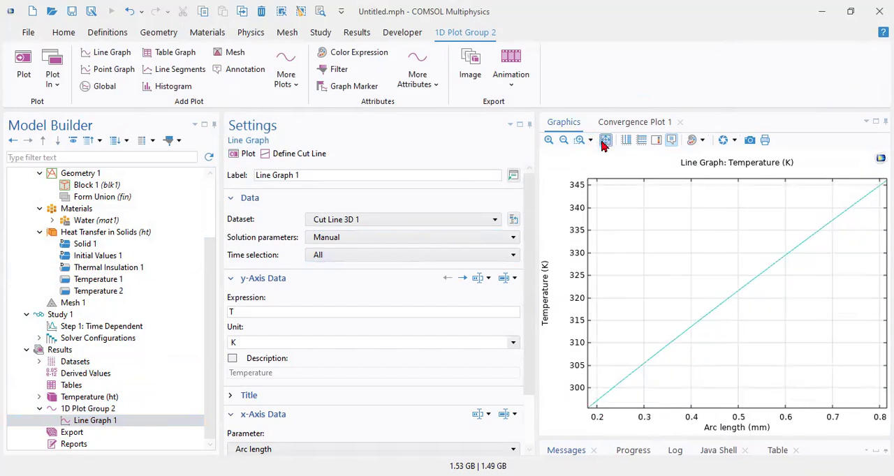
{"action": "left_click", "coordinate": [352, 238]}
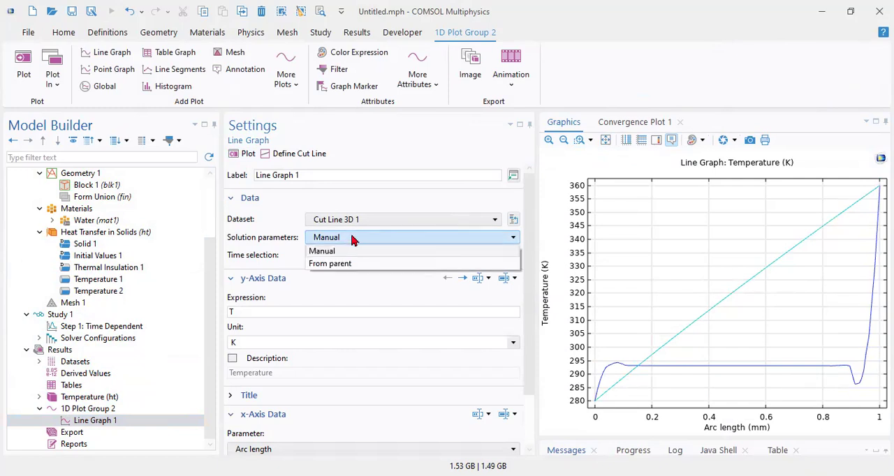
{"action": "left_click", "coordinate": [353, 250]}
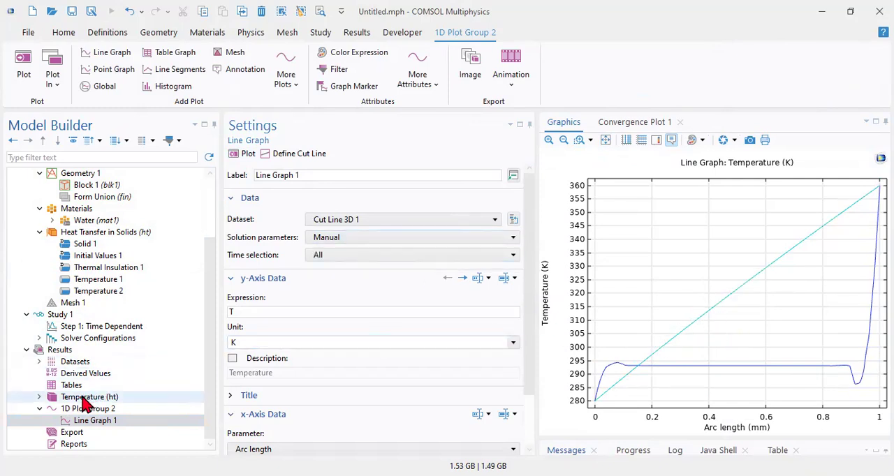
Step: Review the material contents of Water, including its heat capacity, density and thermal conductivity
{"action": "scroll", "coordinate": [80, 266], "scroll_direction": "up", "scroll_amount": 2}
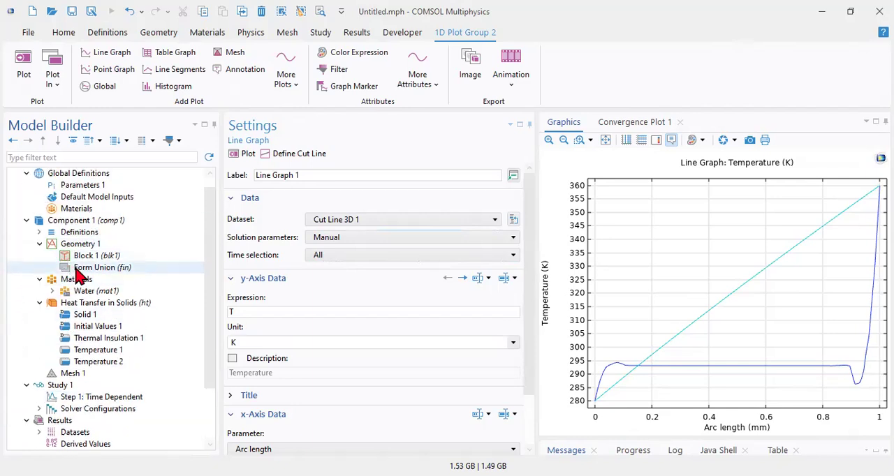
{"action": "left_click", "coordinate": [90, 255]}
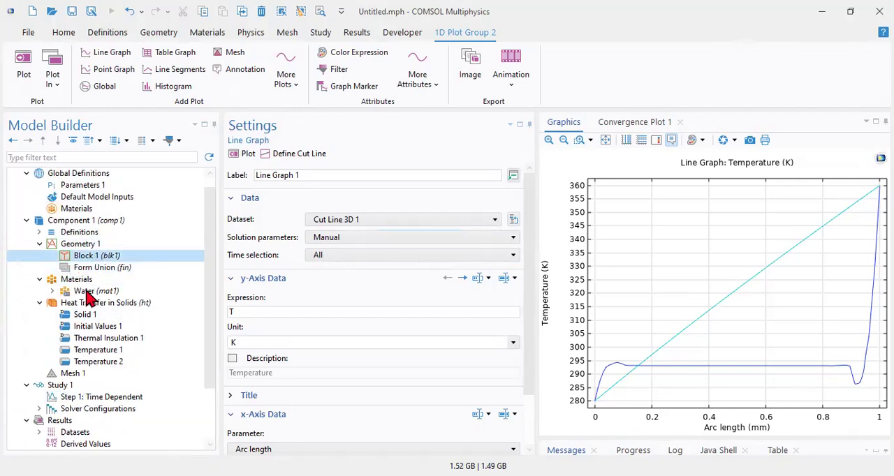
{"action": "left_click", "coordinate": [85, 291]}
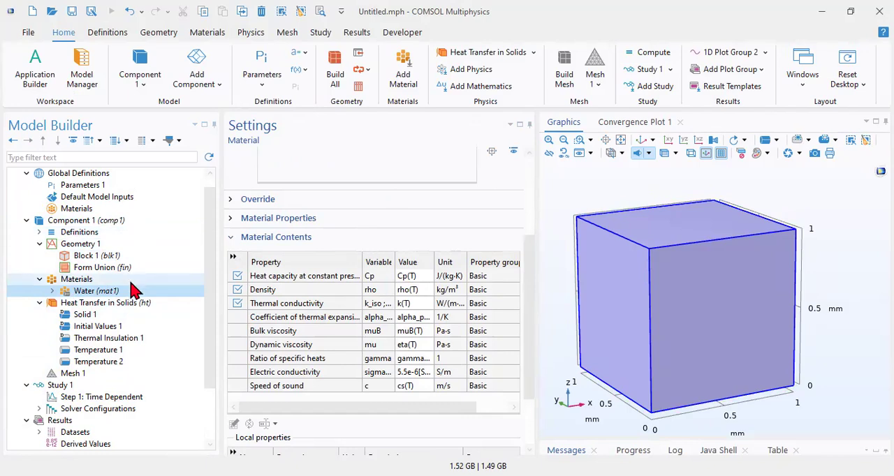
Step: Review the cube's 3D temperature plot and the temperature curves of 1D Plot Group 2
{"action": "scroll", "coordinate": [133, 325], "scroll_direction": "down", "scroll_amount": 1}
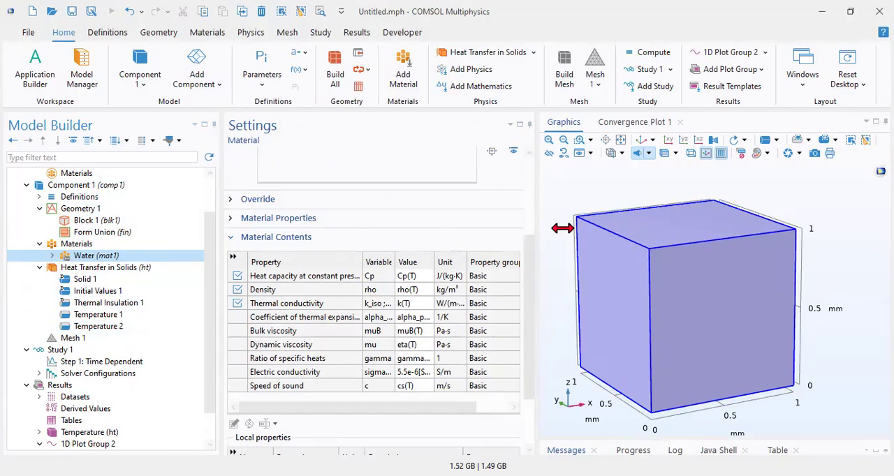
{"action": "left_click", "coordinate": [82, 434]}
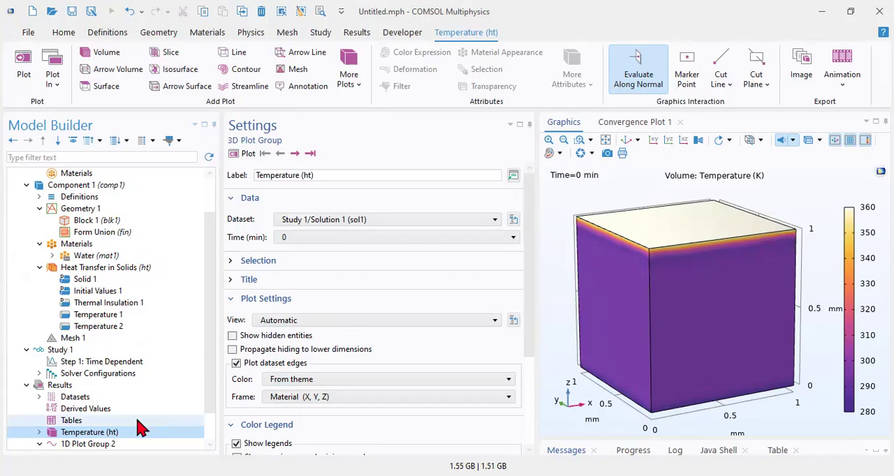
{"action": "left_click", "coordinate": [39, 444]}
{"action": "left_click", "coordinate": [106, 413]}
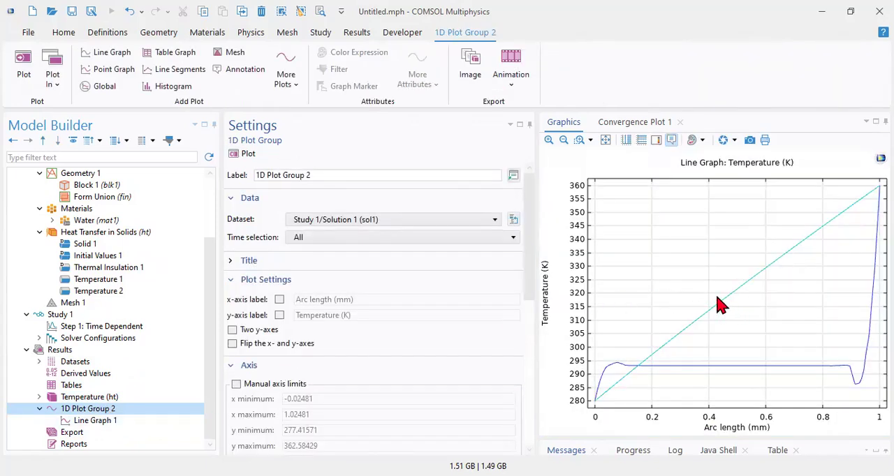
{"action": "mouse_move", "coordinate": [639, 372]}
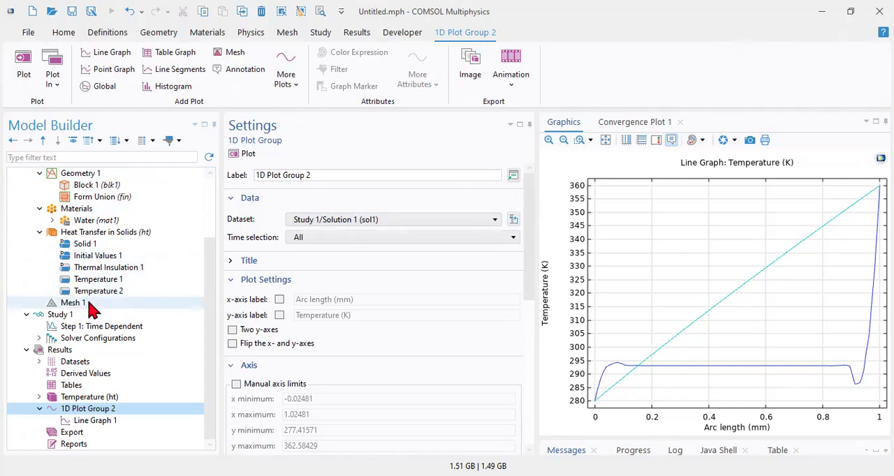
Step: Open the settings of Geometry 1
{"action": "scroll", "coordinate": [100, 332], "scroll_direction": "up", "scroll_amount": 3}
{"action": "left_click", "coordinate": [86, 260]}
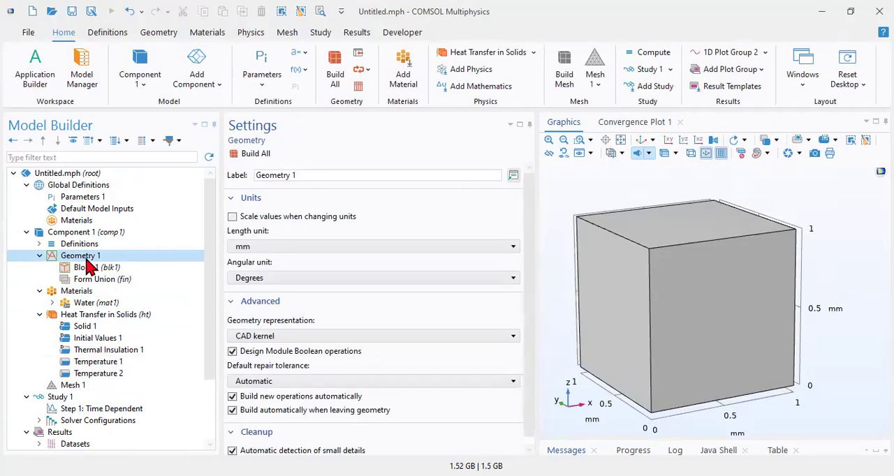